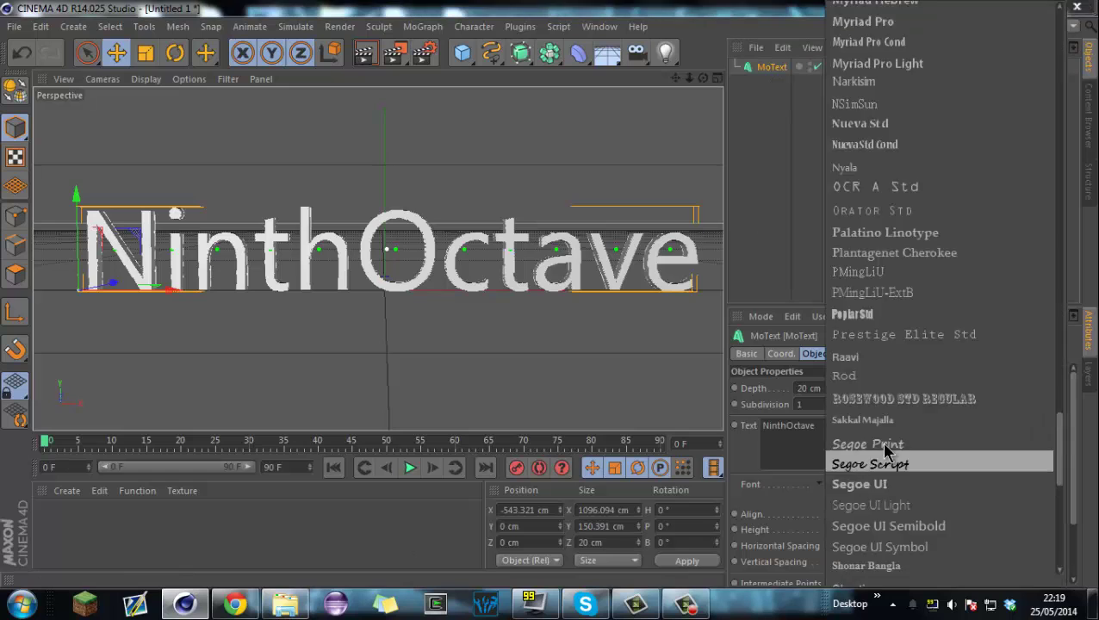
# Set the NinthOctave text's font to Trajan Pro 3 and use Fillet Cap for its start and end caps
pyautogui.click(881, 449)
pyautogui.click(852, 354)
pyautogui.click(858, 388)
pyautogui.click(861, 451)
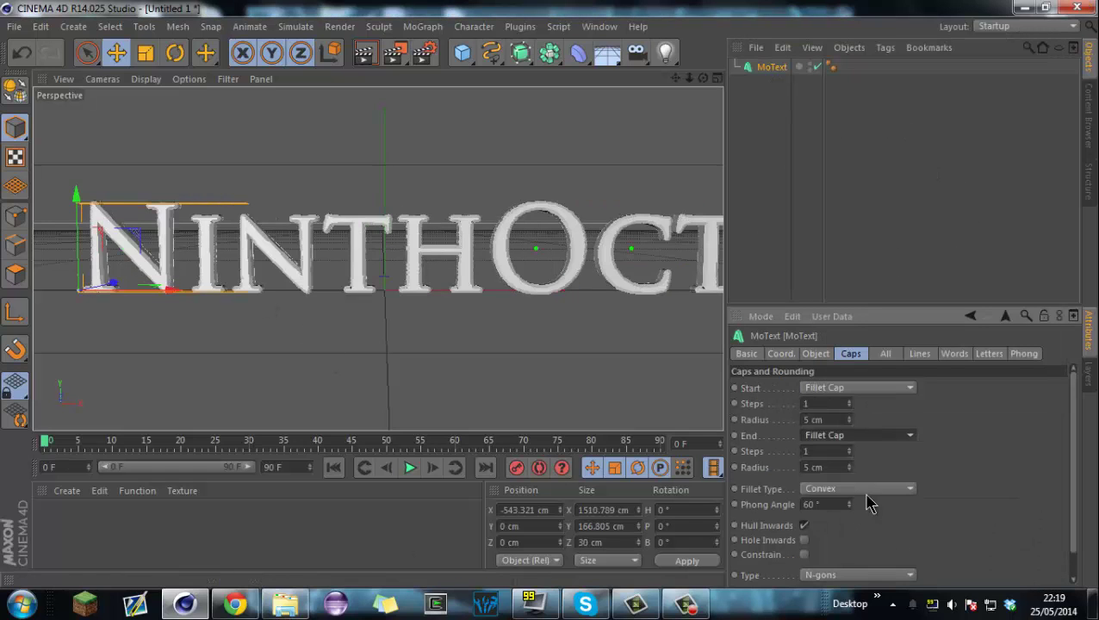
# Set the NinthOctave text's depth to 63 cm and its height to 200 cm
pyautogui.click(815, 353)
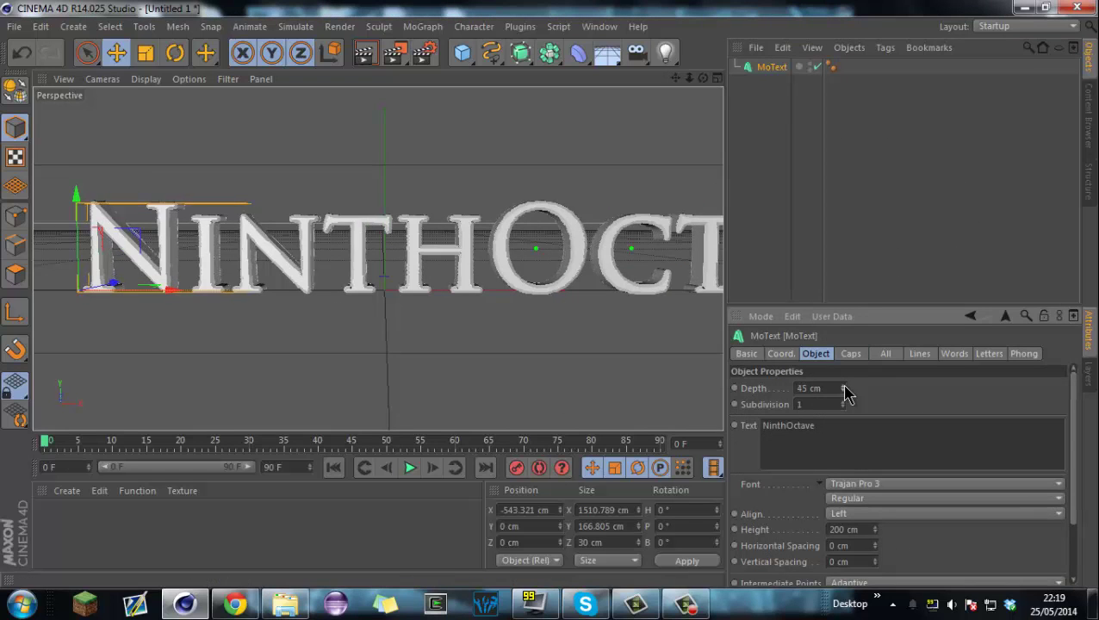
pyautogui.moveTo(875, 530); pyautogui.dragTo(877, 536)
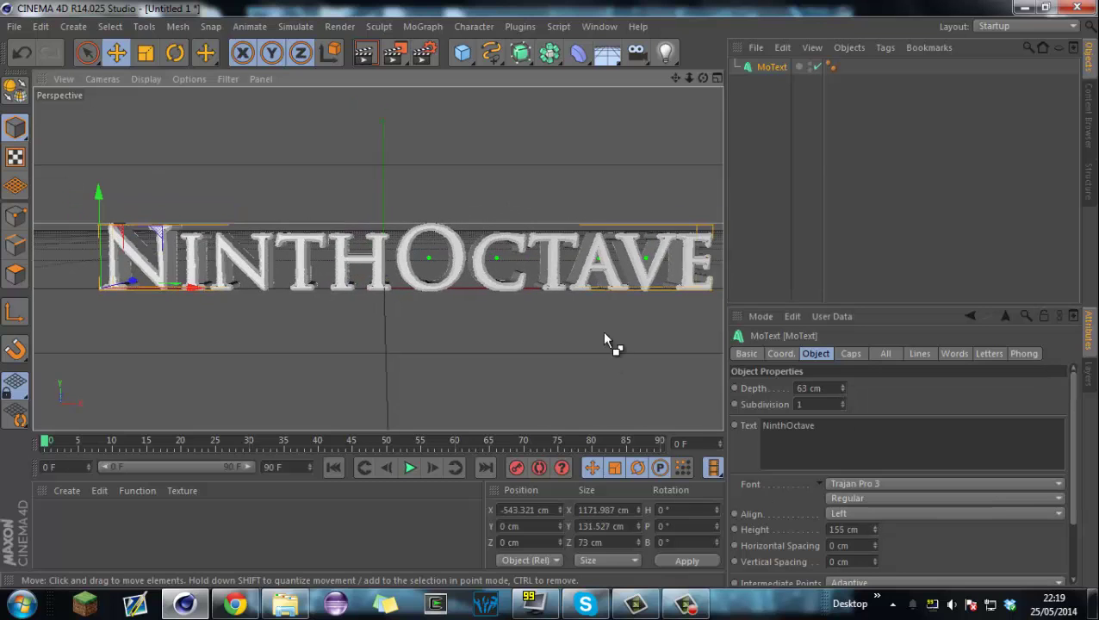
pyautogui.moveTo(678, 82); pyautogui.dragTo(551, 311)
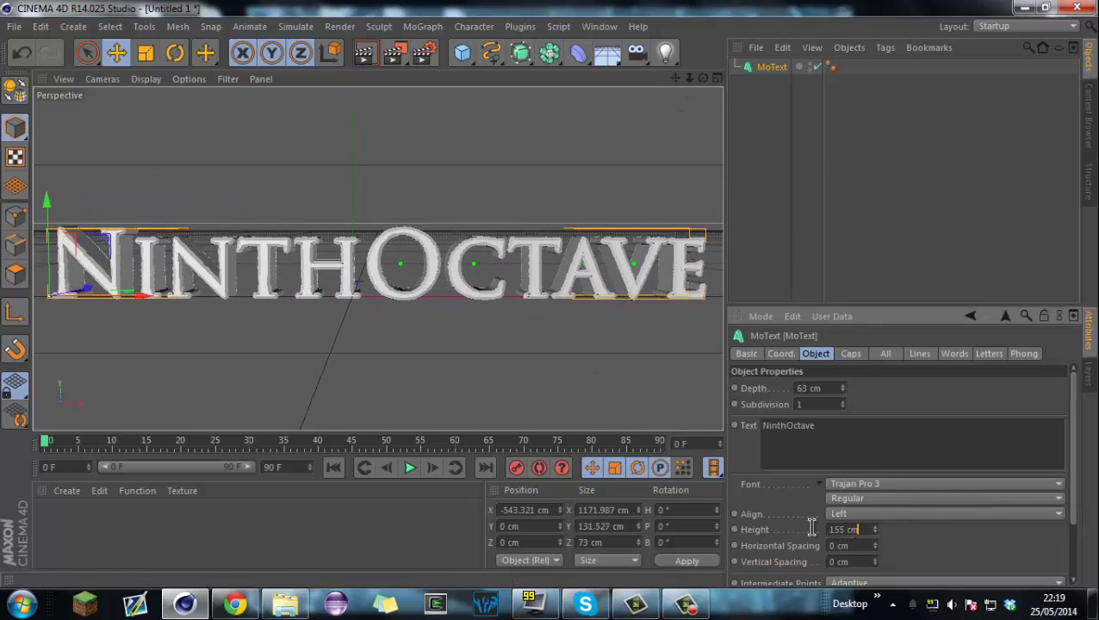
pyautogui.press('Return')
pyautogui.scroll(-3, 656, 305)
pyautogui.keyDown('alt'); pyautogui.moveTo(656, 305); pyautogui.dragTo(548, 292, button='middle'); pyautogui.keyUp('alt')
pyautogui.click(542, 331)
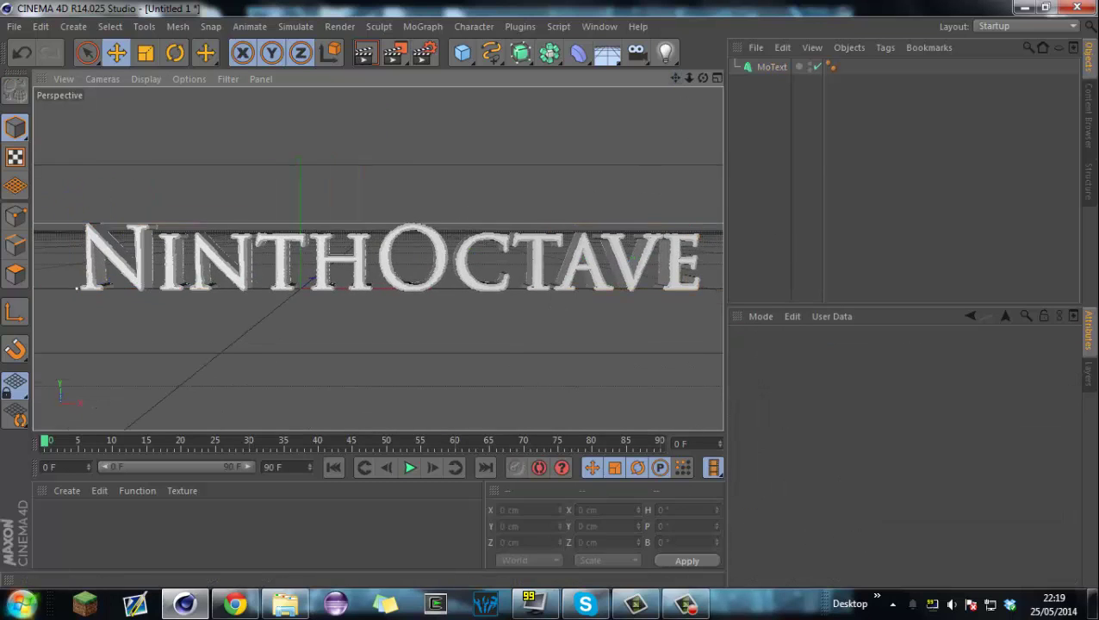
# Switch to Minecraft Skin Viewer and show the skin for the player's username
pyautogui.press('super')
pyautogui.write('skin')
pyautogui.click(103, 485)
pyautogui.write('Carson7')
pyautogui.press('Return')
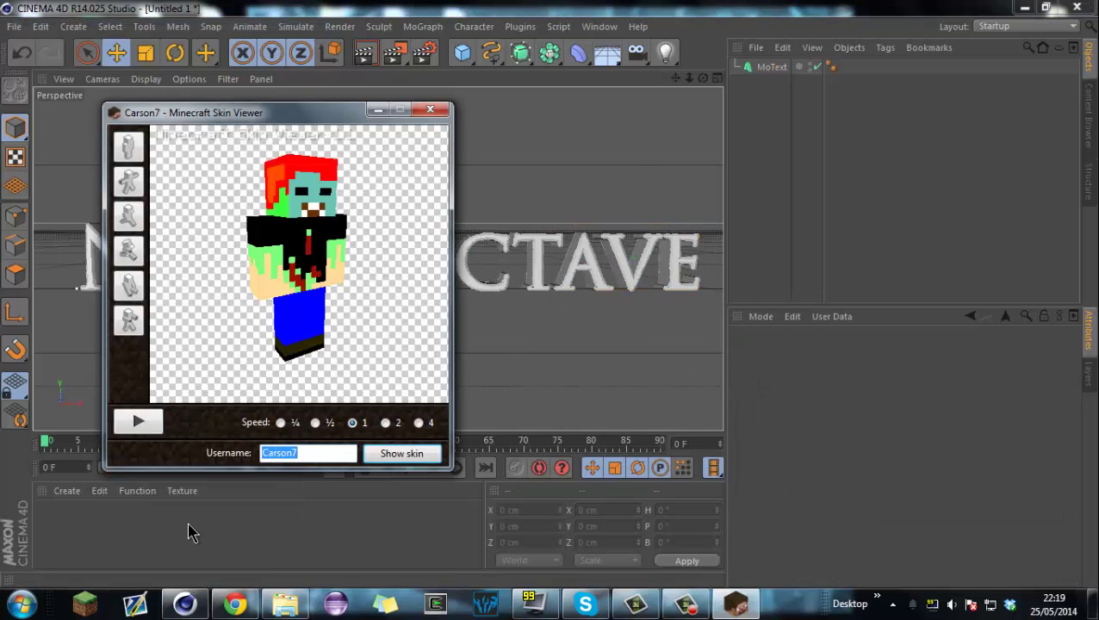
pyautogui.write('Carsons7')
pyautogui.press('Return')
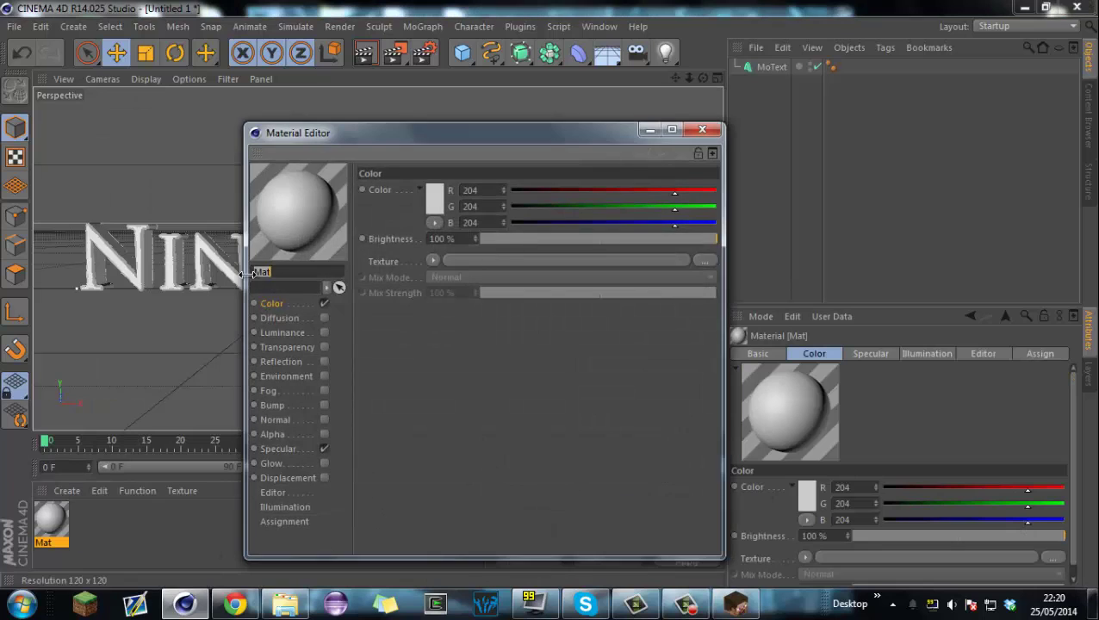
# Set the new material's colour to dark green and close its editor
pyautogui.click(435, 203)
pyautogui.moveTo(401, 132); pyautogui.dragTo(439, 132)
pyautogui.click(431, 196)
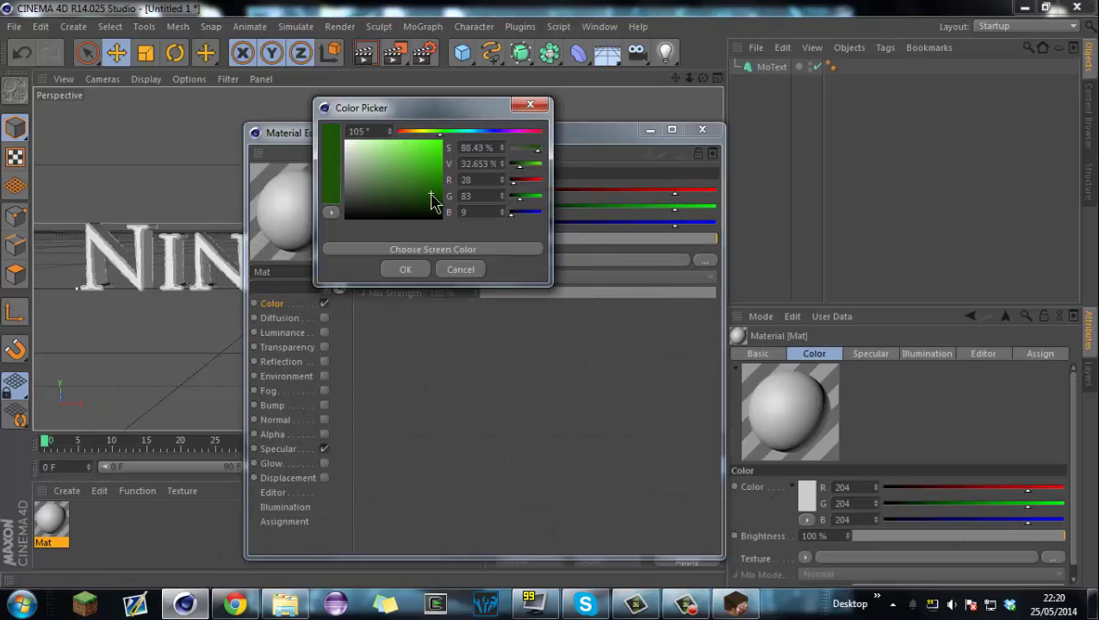
pyautogui.click(411, 267)
pyautogui.click(703, 129)
# Create a second material in pale green and apply both materials to the NinthOctave text
pyautogui.doubleClick(172, 526)
pyautogui.moveTo(1028, 520); pyautogui.dragTo(1022, 520)
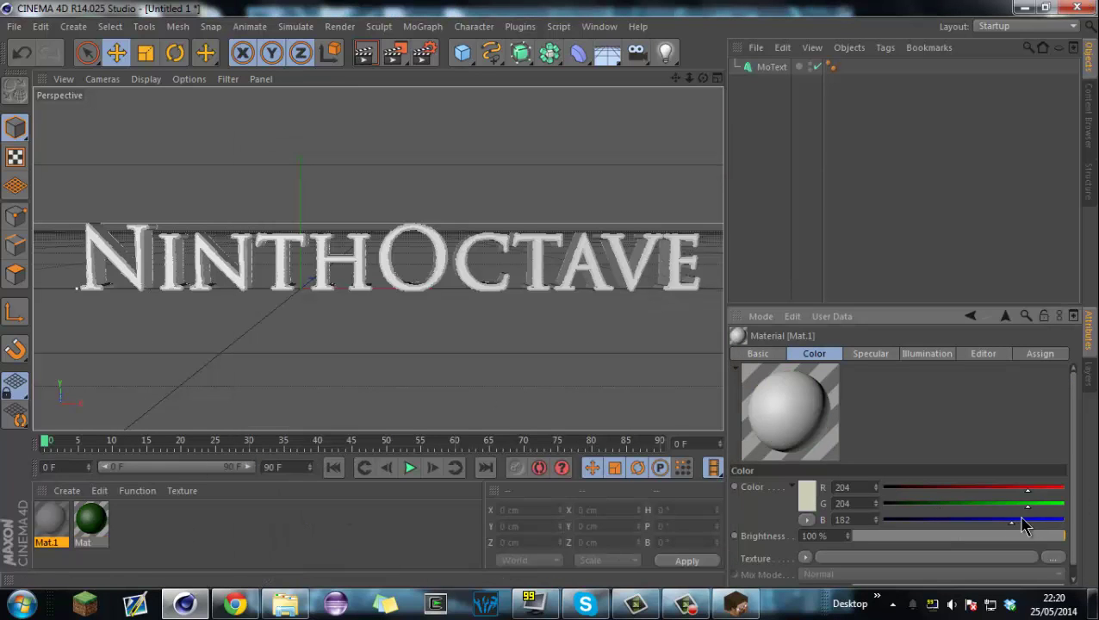
pyautogui.moveTo(91, 520); pyautogui.dragTo(134, 272)
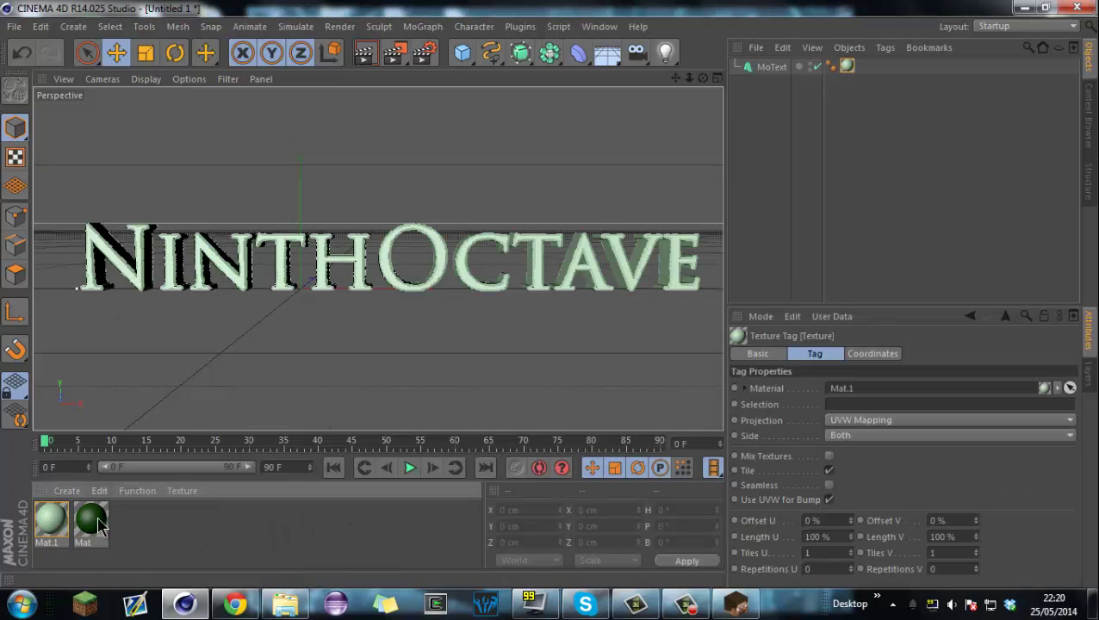
# Try restricting the dark green material to the C1 selection, and undo it
pyautogui.click(880, 403)
pyautogui.write('C1')
pyautogui.click(901, 495)
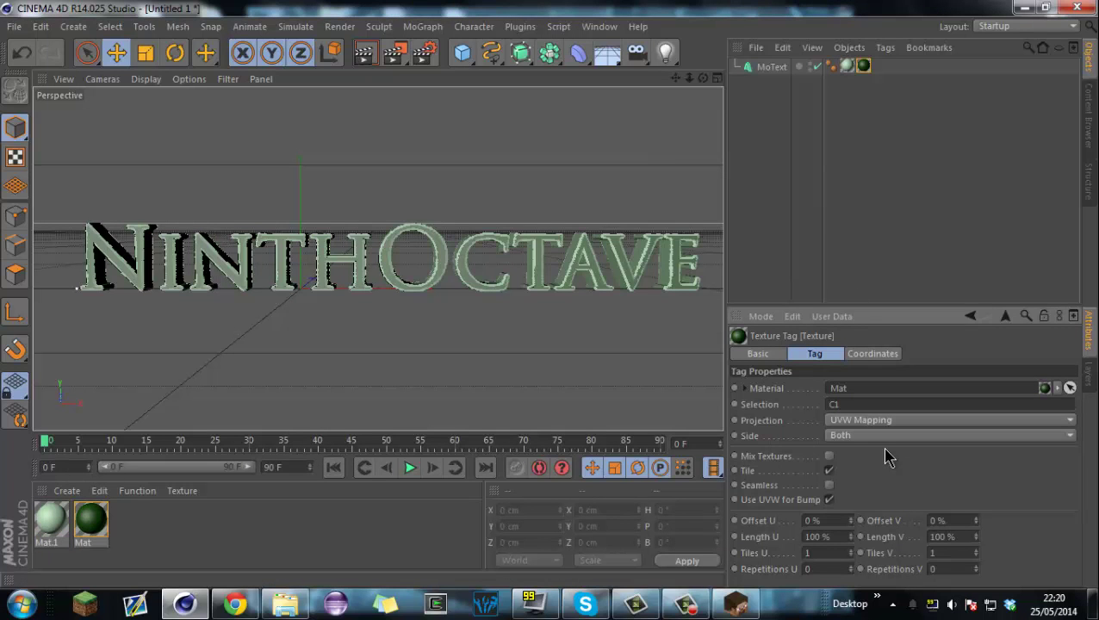
pyautogui.hotkey('ctrl', 'z')
# Place the pale green material after the dark green one on the text and restrict it to the C1 selection
pyautogui.moveTo(848, 66); pyautogui.dragTo(871, 69)
pyautogui.click(926, 401)
pyautogui.write('C1')
pyautogui.click(917, 475)
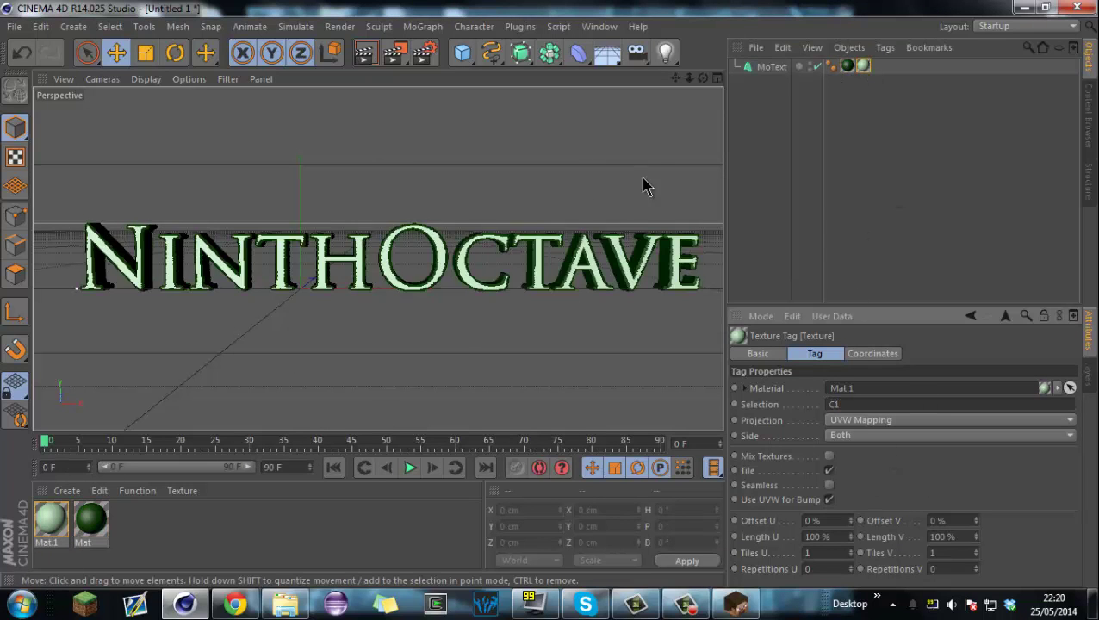
# Set the Steve rig's scale to 1 and move it in front of the text's first letters, about X -314 cm, Y -56 cm
pyautogui.moveTo(678, 78); pyautogui.dragTo(680, 78)
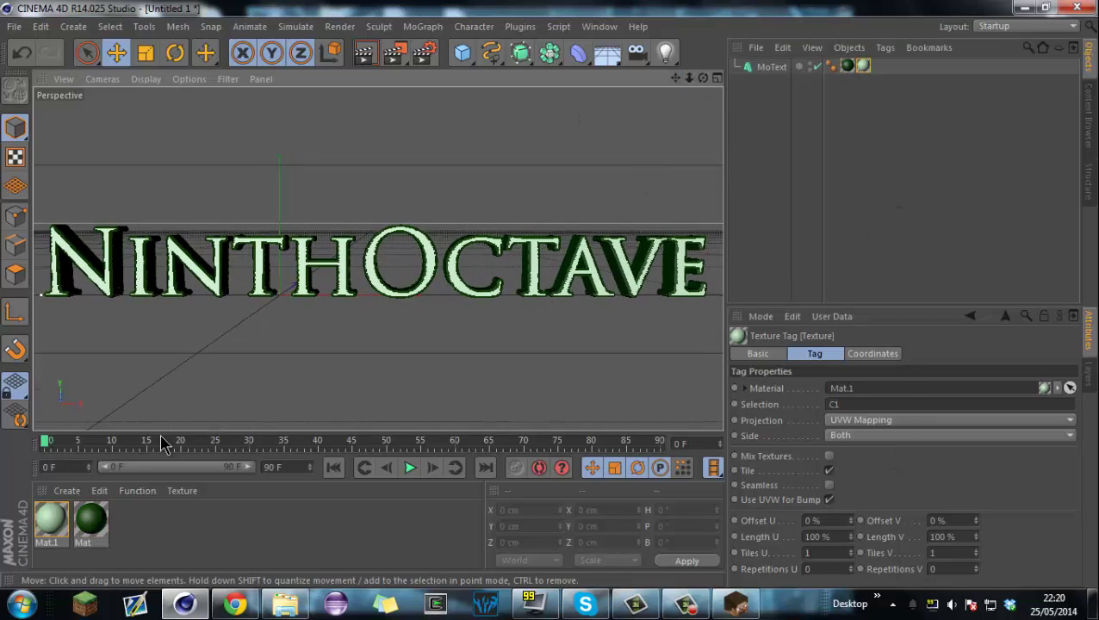
pyautogui.moveTo(301, 315); pyautogui.dragTo(170, 314)
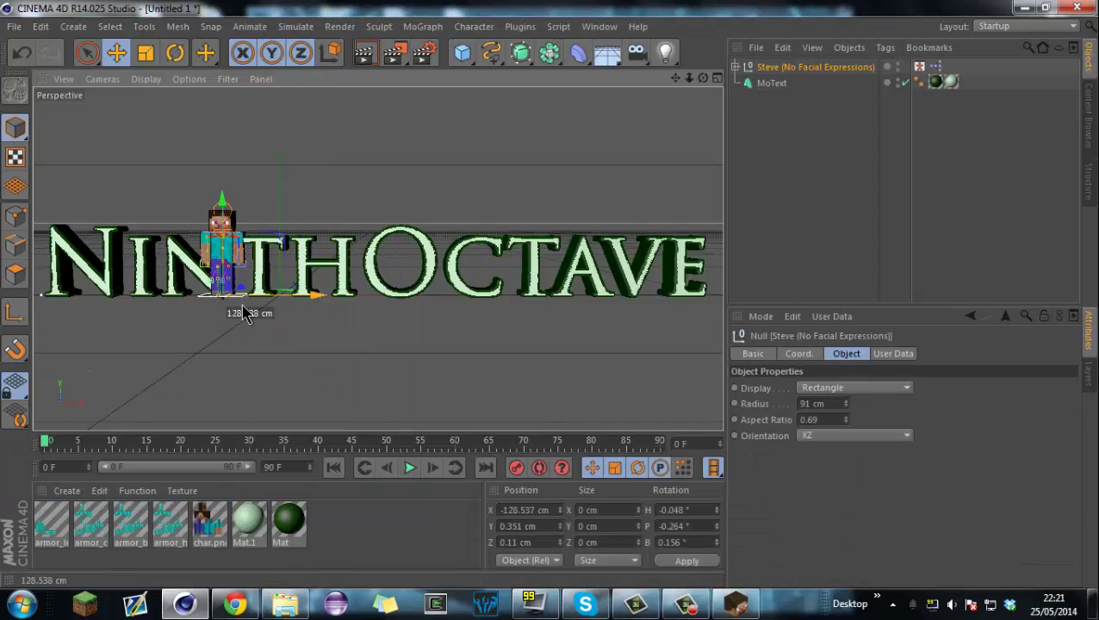
pyautogui.click(893, 353)
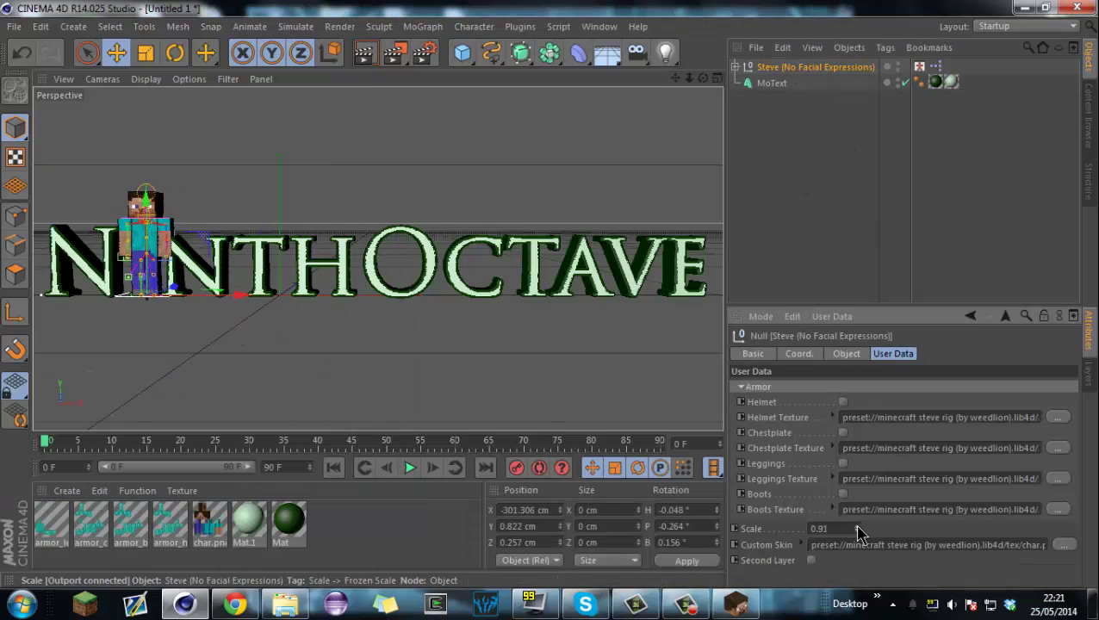
pyautogui.moveTo(235, 295); pyautogui.dragTo(228, 298)
pyautogui.moveTo(140, 200); pyautogui.dragTo(140, 227)
# Rotate the Steve rig to a heading of about 19° and bring it forward to about X -286 cm, Z -97 cm
pyautogui.rightClick(233, 346)
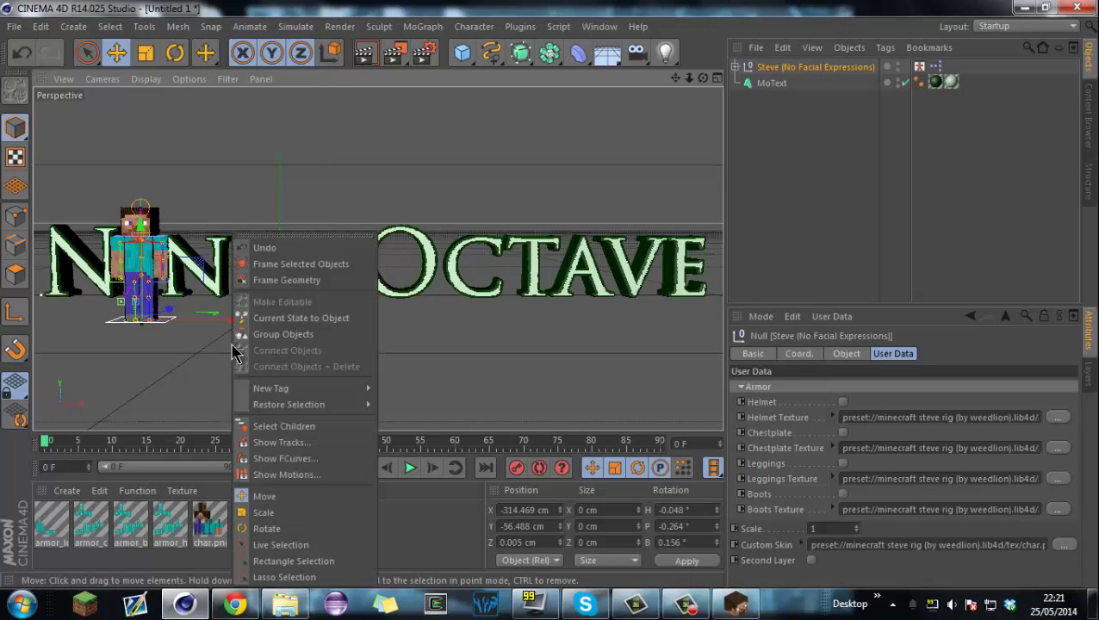
pyautogui.click(261, 529)
pyautogui.click(209, 354)
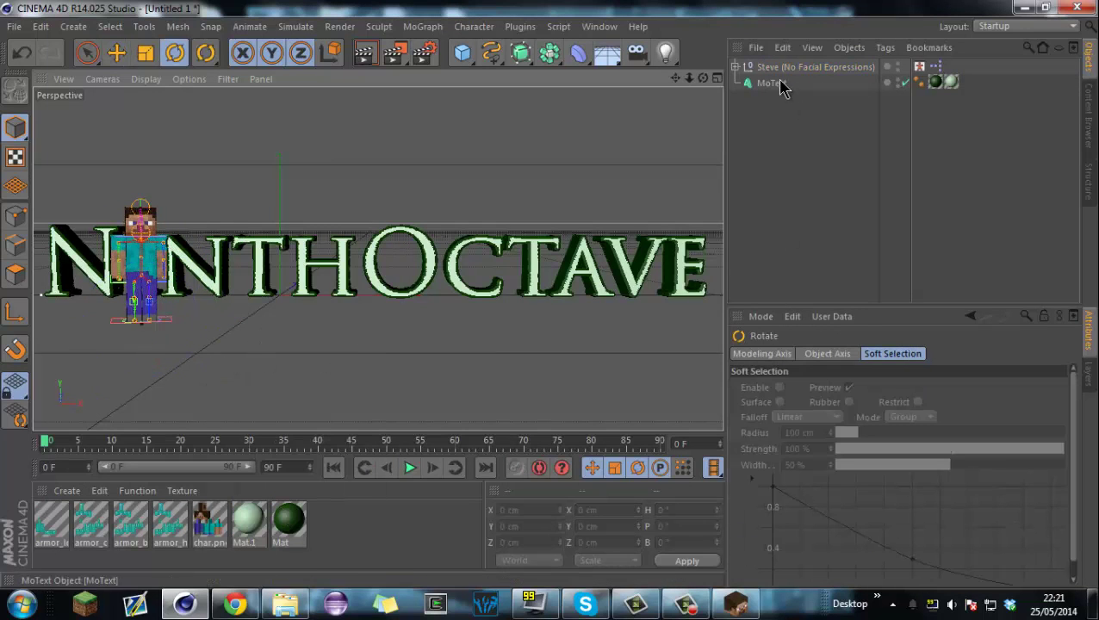
pyautogui.click(797, 69)
pyautogui.rightClick(369, 362)
pyautogui.click(408, 500)
pyautogui.moveTo(704, 79); pyautogui.dragTo(556, 302)
pyautogui.moveTo(250, 261); pyautogui.dragTo(229, 274)
pyautogui.moveTo(704, 79); pyautogui.dragTo(550, 296)
pyautogui.click(250, 367)
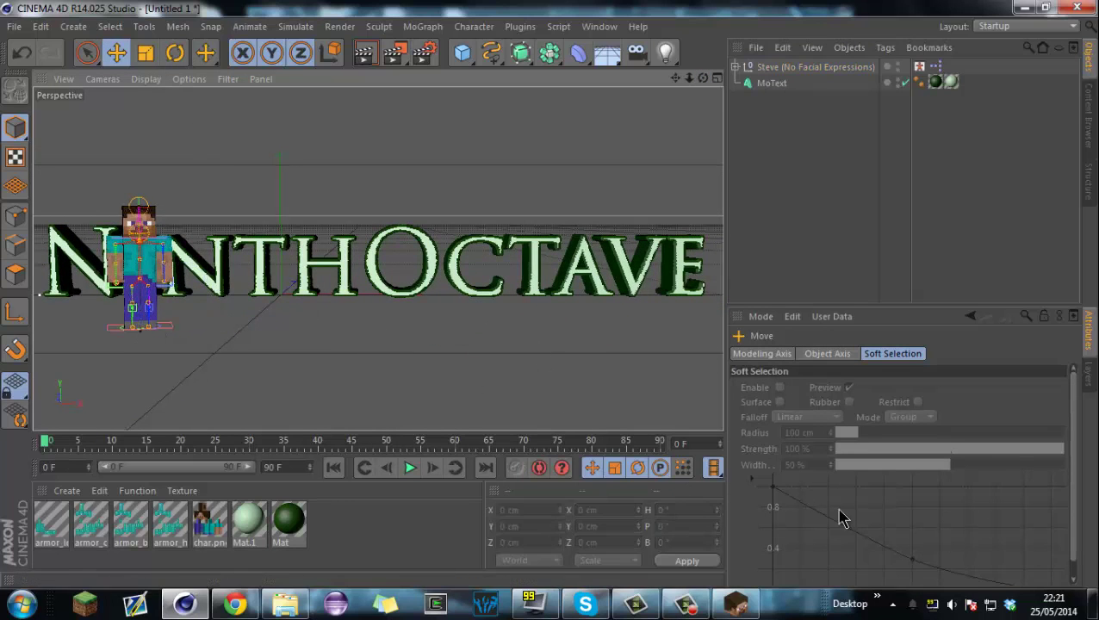
# Load Carsons7.png from the Minecraft Skins folder as the Steve rig's custom skin and enable its second layer
pyautogui.click(809, 68)
pyautogui.click(1066, 547)
pyautogui.moveTo(345, 121); pyautogui.dragTo(344, 177)
pyautogui.doubleClick(207, 164)
pyautogui.moveTo(347, 129); pyautogui.dragTo(346, 145)
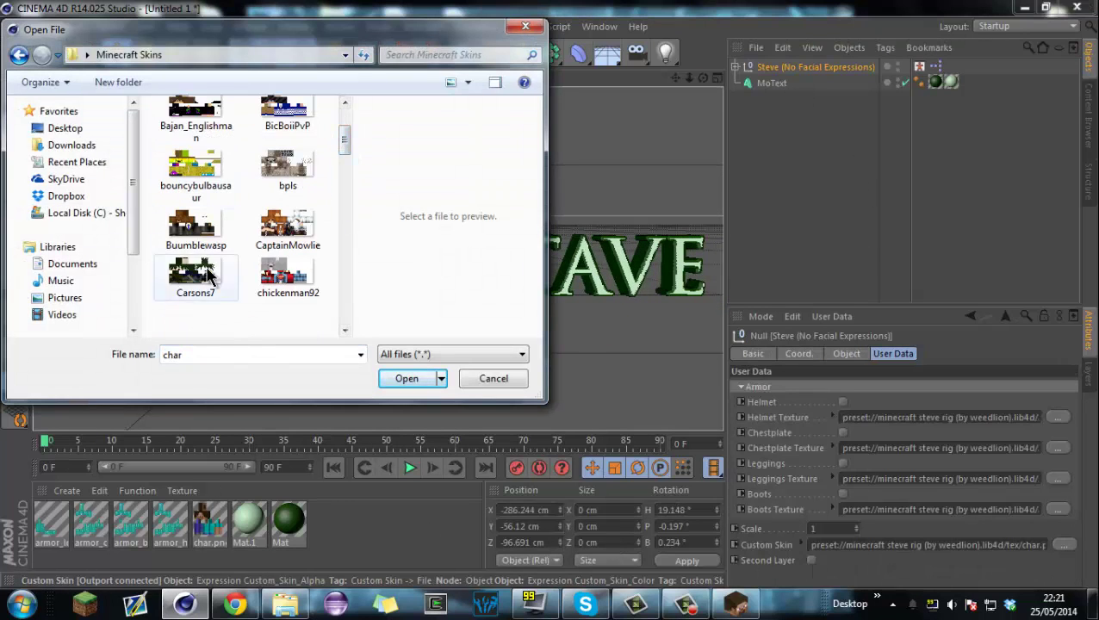
pyautogui.doubleClick(207, 278)
pyautogui.click(811, 561)
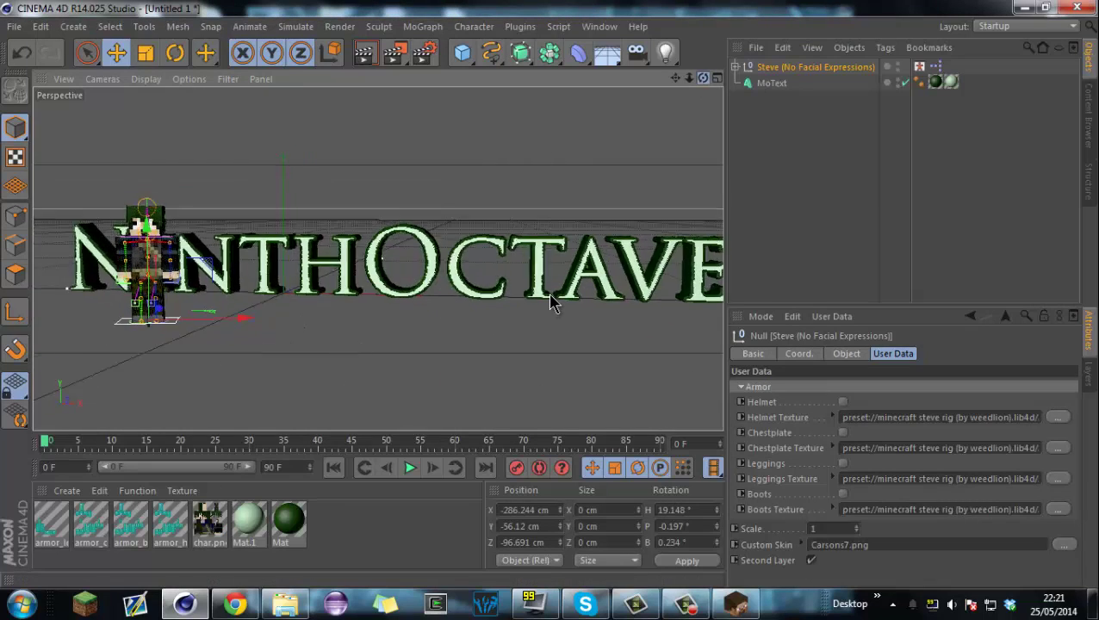
# Add a camera to the scene and return to the Steve rig's visual selector
pyautogui.click(919, 66)
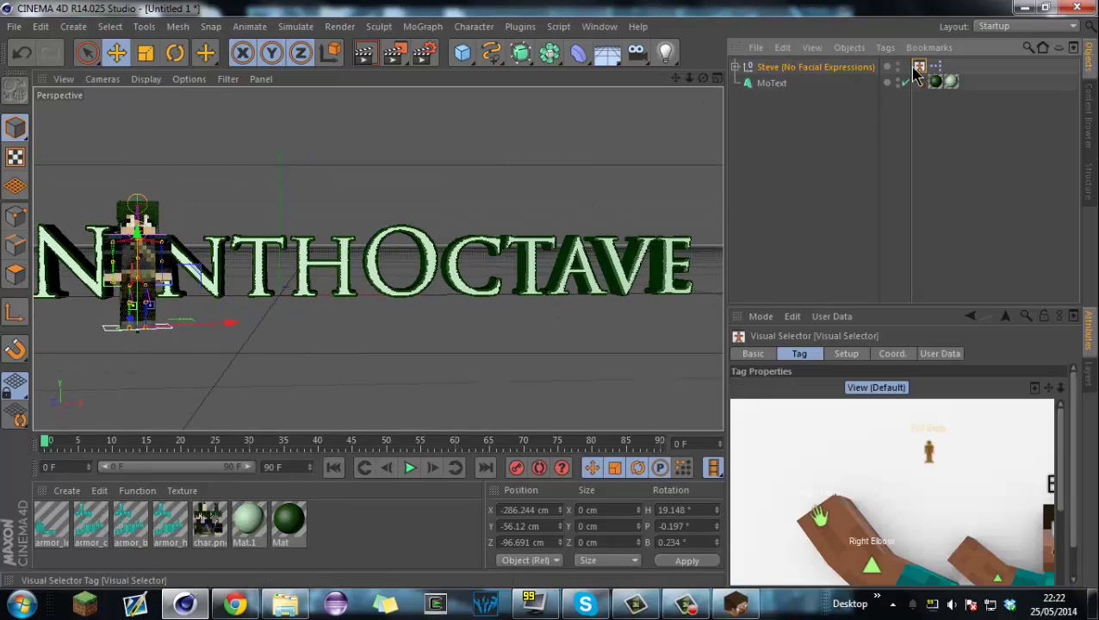
pyautogui.click(637, 53)
pyautogui.click(919, 83)
pyautogui.moveTo(676, 78); pyautogui.dragTo(553, 298)
pyautogui.moveTo(554, 299); pyautogui.dragTo(603, 345, button='right')
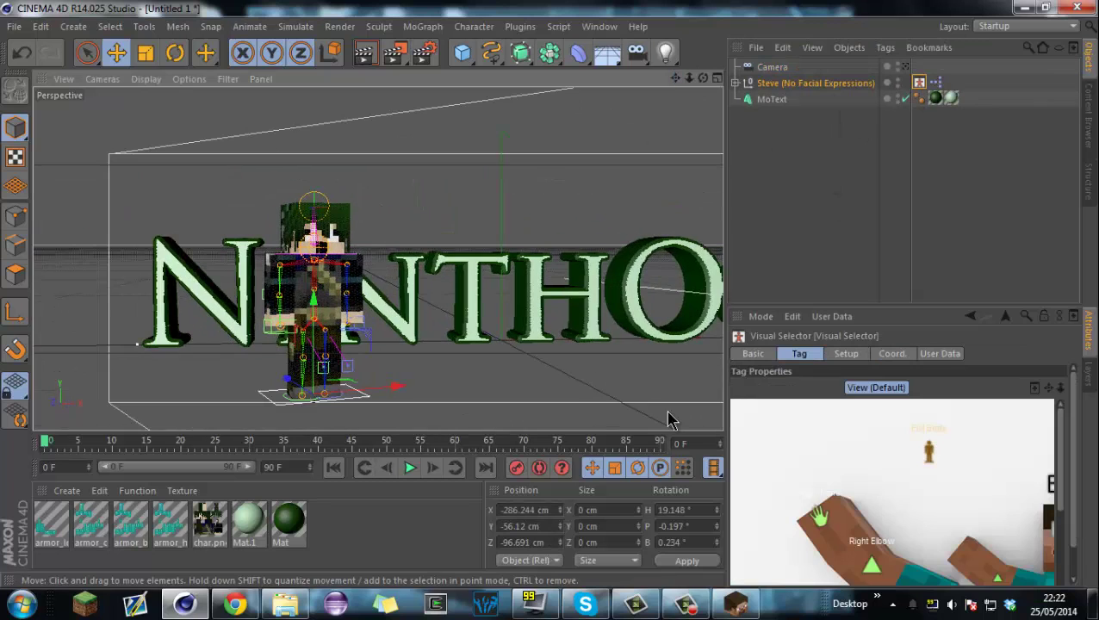
# Move the Steve rig's right hand in toward the body and adjust the neck pose
pyautogui.click(819, 517)
pyautogui.moveTo(264, 311)
pyautogui.mouseDown()
pyautogui.moveTo(256, 317)
pyautogui.moveTo(280, 311)
pyautogui.moveTo(274, 319)
pyautogui.mouseUp()
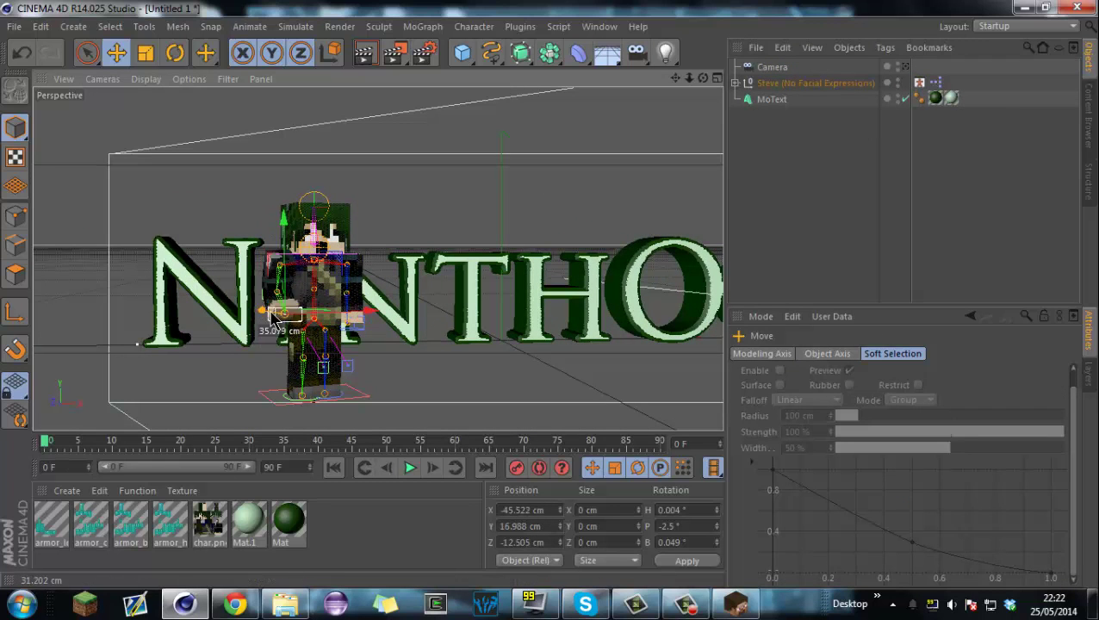
pyautogui.click(921, 85)
pyautogui.click(907, 466)
pyautogui.moveTo(332, 236); pyautogui.dragTo(344, 256)
# Pose the Steve rig's left arm by repositioning the hand and pulling the elbow target outward to about X 245 cm
pyautogui.click(924, 84)
pyautogui.press('e')
pyautogui.click(367, 318)
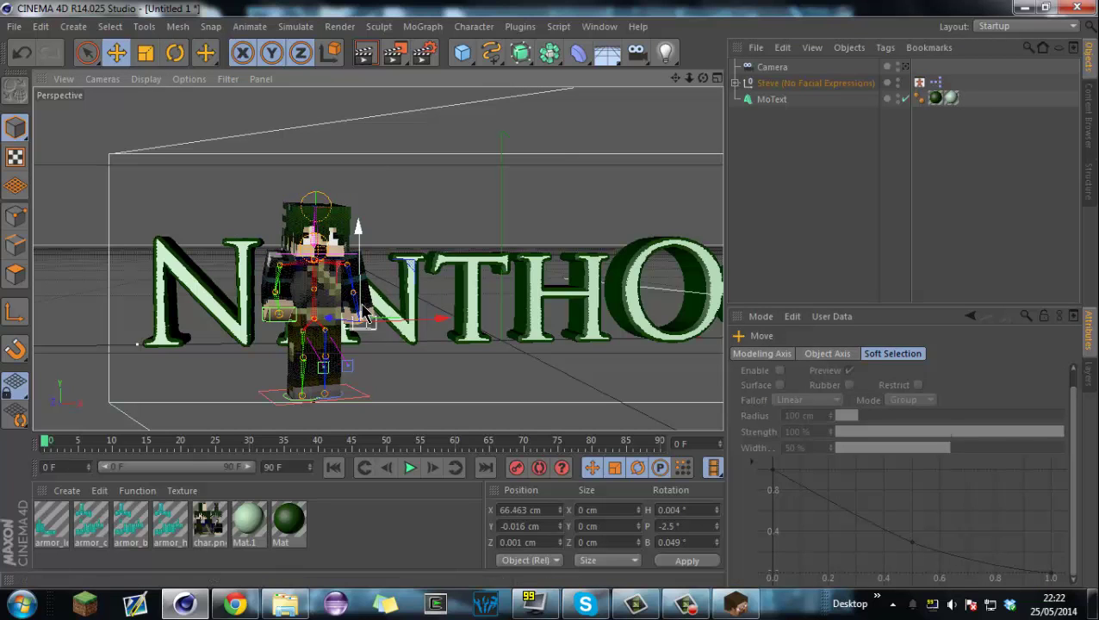
pyautogui.click(921, 85)
pyautogui.moveTo(367, 312); pyautogui.dragTo(488, 300)
pyautogui.click(1022, 469)
pyautogui.click(924, 85)
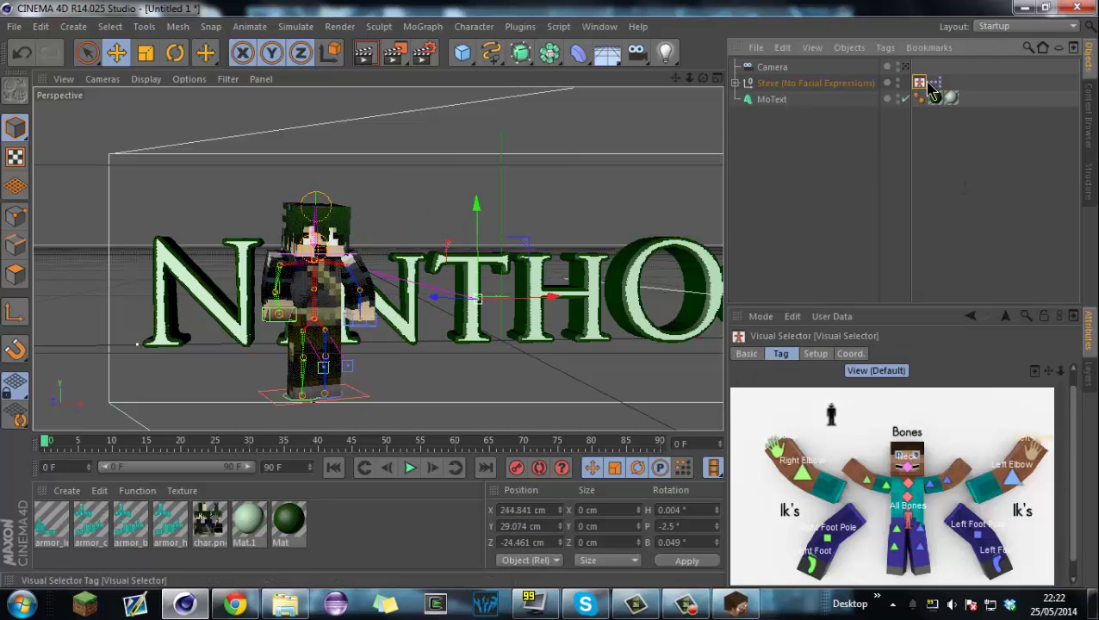
pyautogui.click(1023, 459)
pyautogui.moveTo(401, 320); pyautogui.dragTo(215, 304)
# Pull the Steve rig's right elbow target outward and spread its feet apart
pyautogui.click(921, 85)
pyautogui.click(810, 463)
pyautogui.click(566, 413)
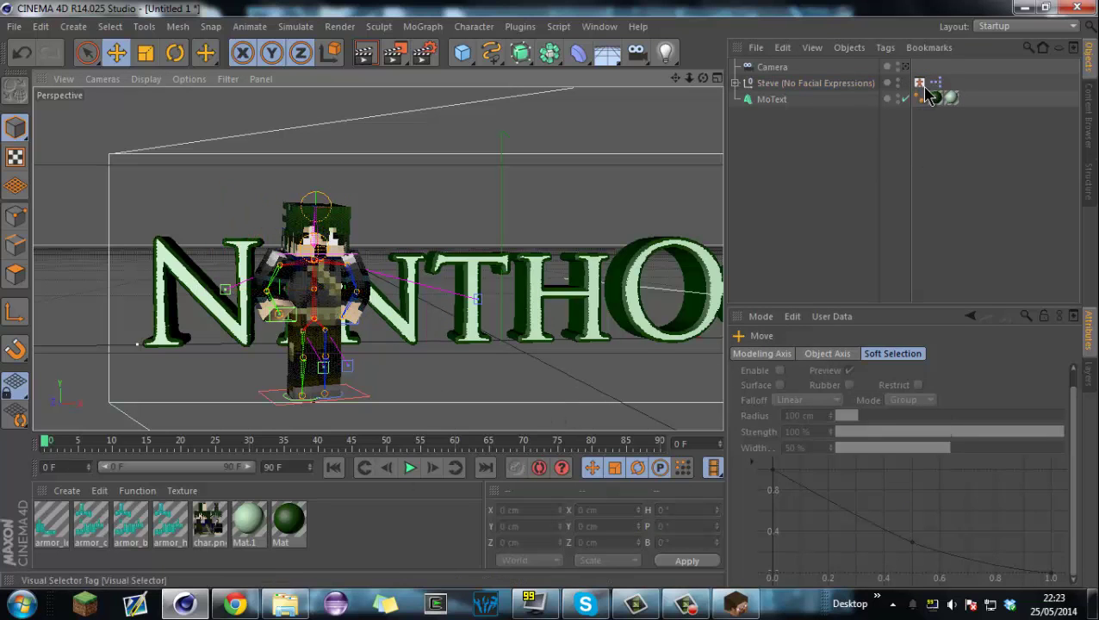
pyautogui.click(348, 384)
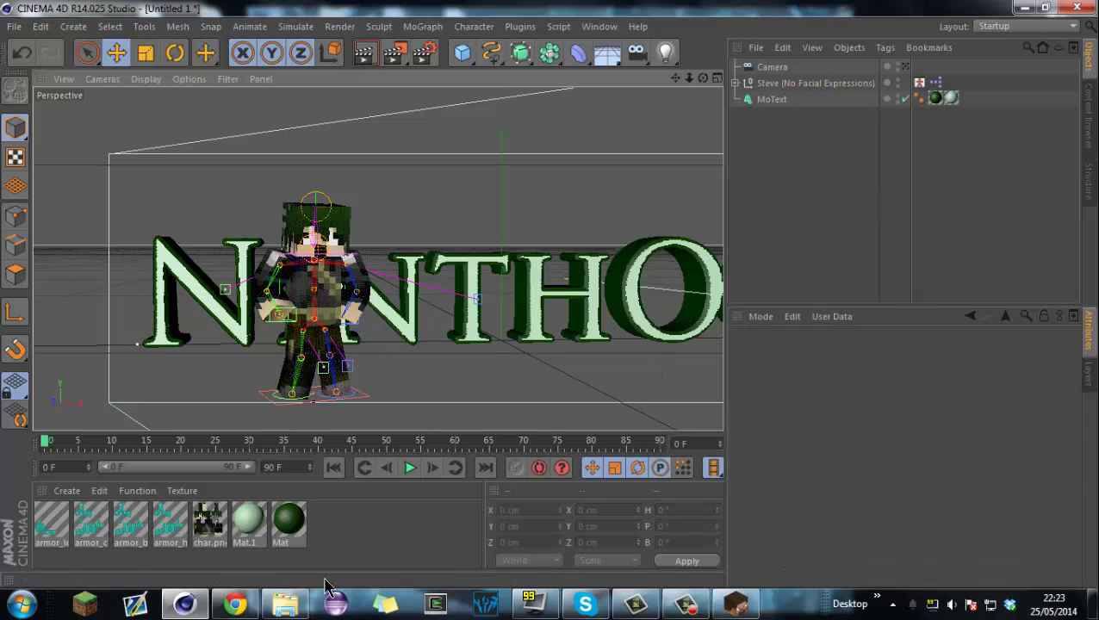
# Insert the Sword (Iron) model from the Tools folder of the Content Browser
pyautogui.click(285, 604)
pyautogui.doubleClick(517, 178)
pyautogui.scroll(-3, 250, 386)
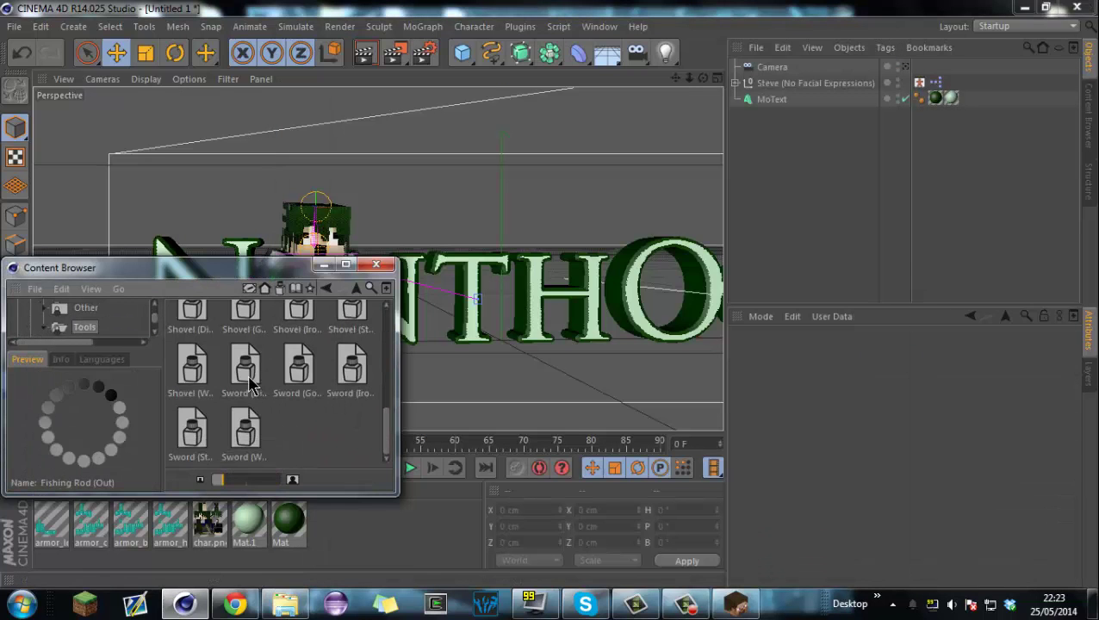
pyautogui.doubleClick(351, 366)
pyautogui.click(376, 264)
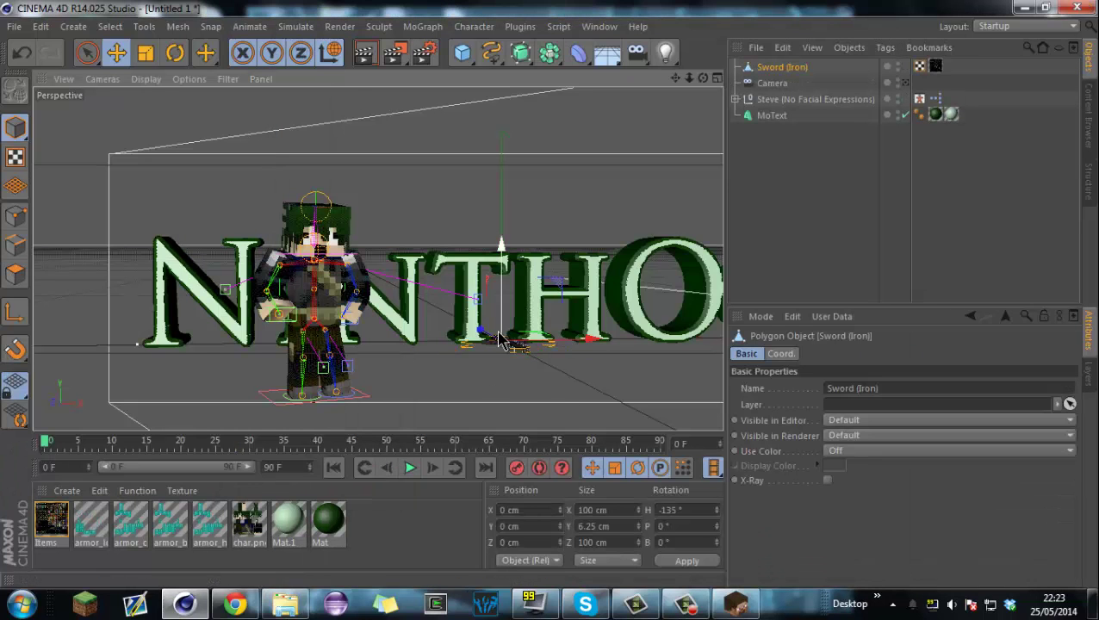
# Rotate the iron sword upright and move it across toward the Steve rig
pyautogui.rightClick(527, 234)
pyautogui.click(561, 544)
pyautogui.moveTo(558, 405); pyautogui.dragTo(560, 323)
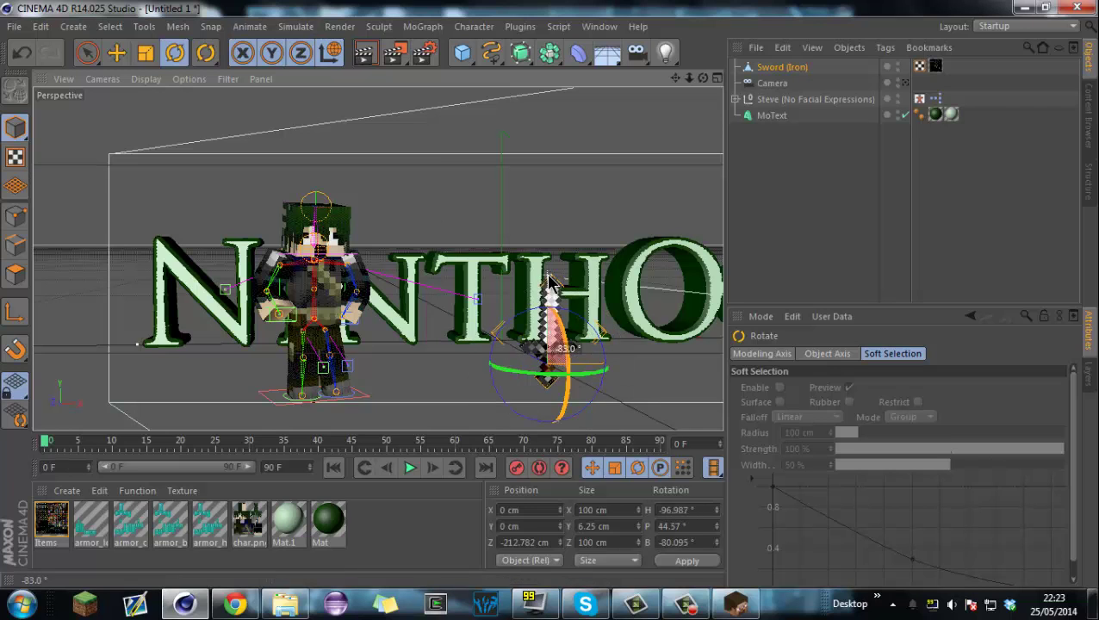
pyautogui.rightClick(472, 366)
pyautogui.click(518, 497)
pyautogui.rightClick(444, 379)
pyautogui.moveTo(576, 375); pyautogui.dragTo(388, 372)
# Tilt the iron sword and move it to Steve's right hand, about X -326 cm, Y 65 cm, Z -124 cm
pyautogui.click(487, 530)
pyautogui.moveTo(382, 323); pyautogui.dragTo(327, 368)
pyautogui.rightClick(505, 386)
pyautogui.click(548, 498)
pyautogui.moveTo(298, 345); pyautogui.dragTo(299, 287)
pyautogui.moveTo(329, 316); pyautogui.dragTo(315, 317)
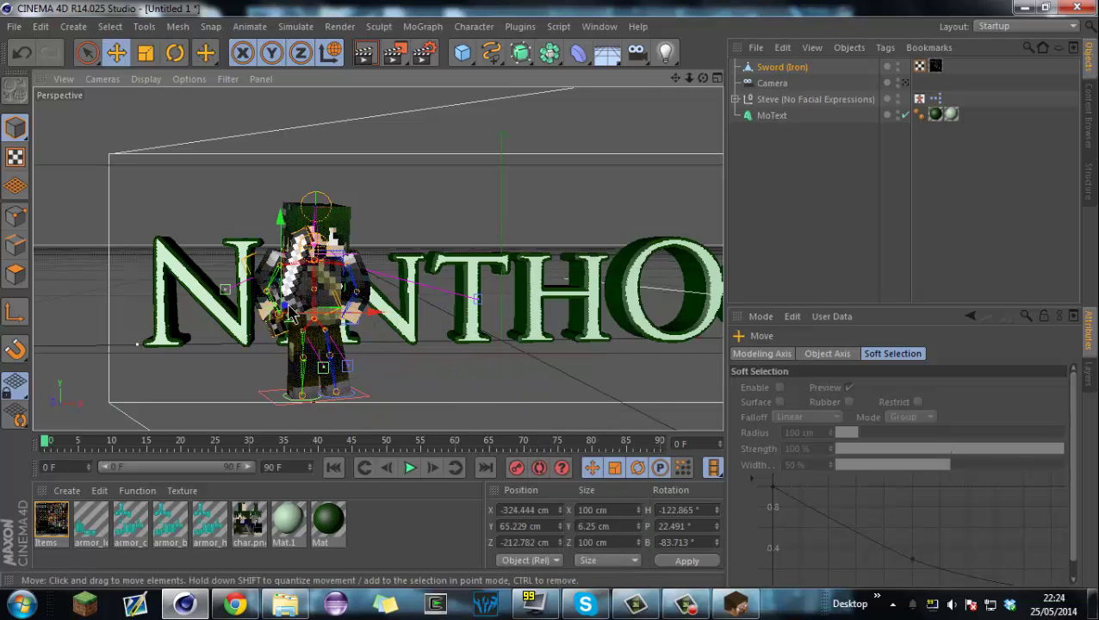
pyautogui.moveTo(704, 79); pyautogui.dragTo(775, 80)
pyautogui.moveTo(395, 313); pyautogui.dragTo(355, 313)
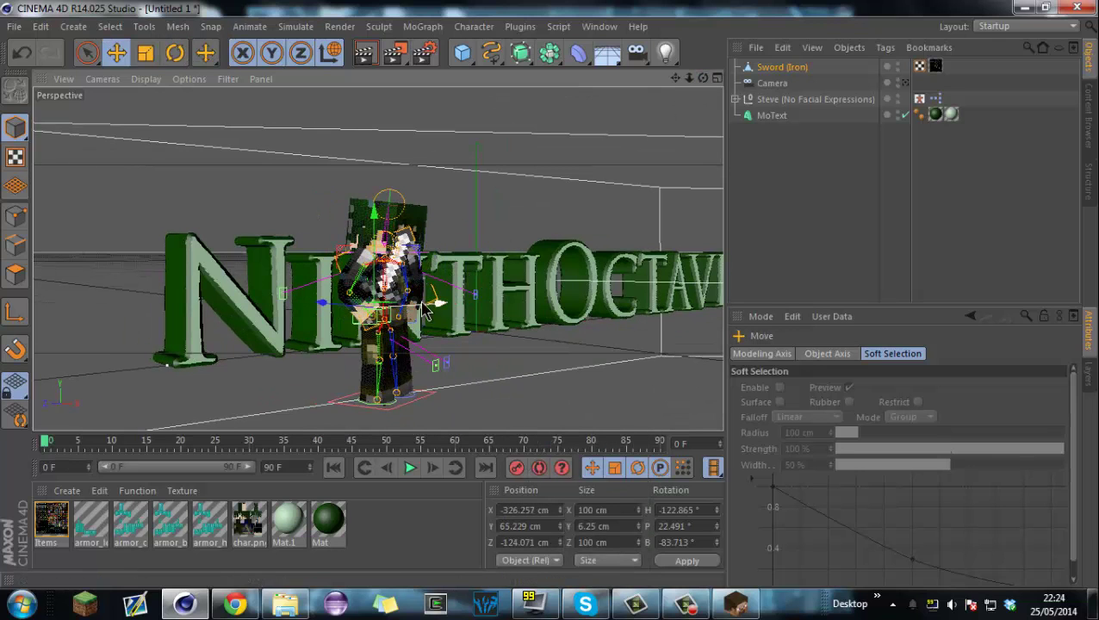
# Lower the iron sword to about Y 62 cm and turn it slightly to fit Steve's right hand
pyautogui.moveTo(753, 80); pyautogui.dragTo(681, 102)
pyautogui.rightClick(554, 375)
pyautogui.click(591, 510)
pyautogui.rightClick(542, 379)
pyautogui.click(576, 528)
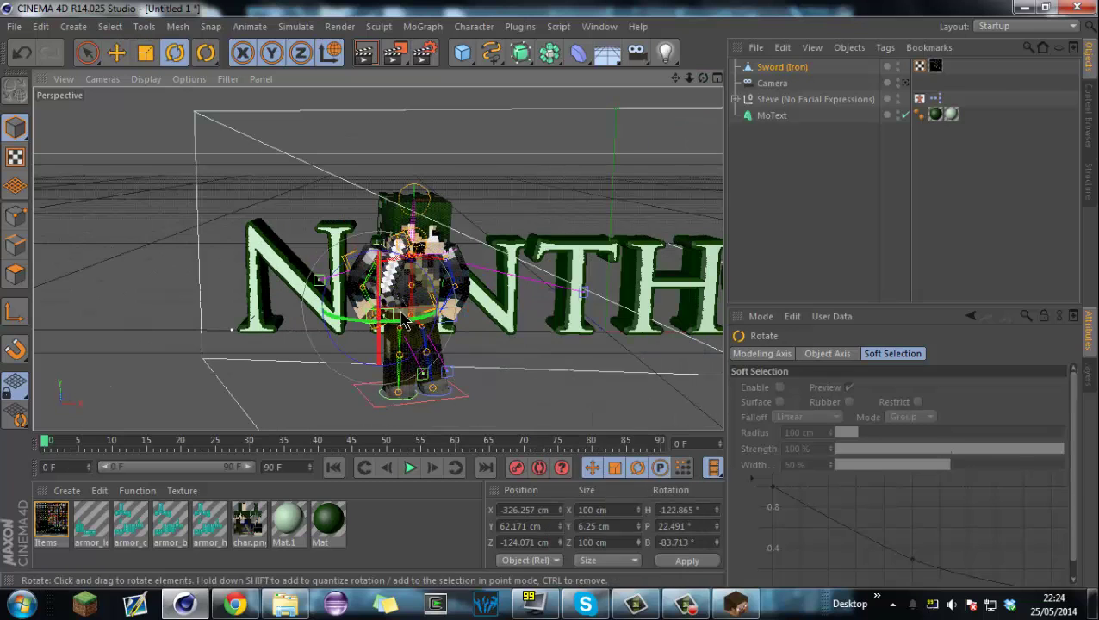
pyautogui.moveTo(417, 321); pyautogui.dragTo(420, 322)
pyautogui.rightClick(479, 374)
pyautogui.click(511, 496)
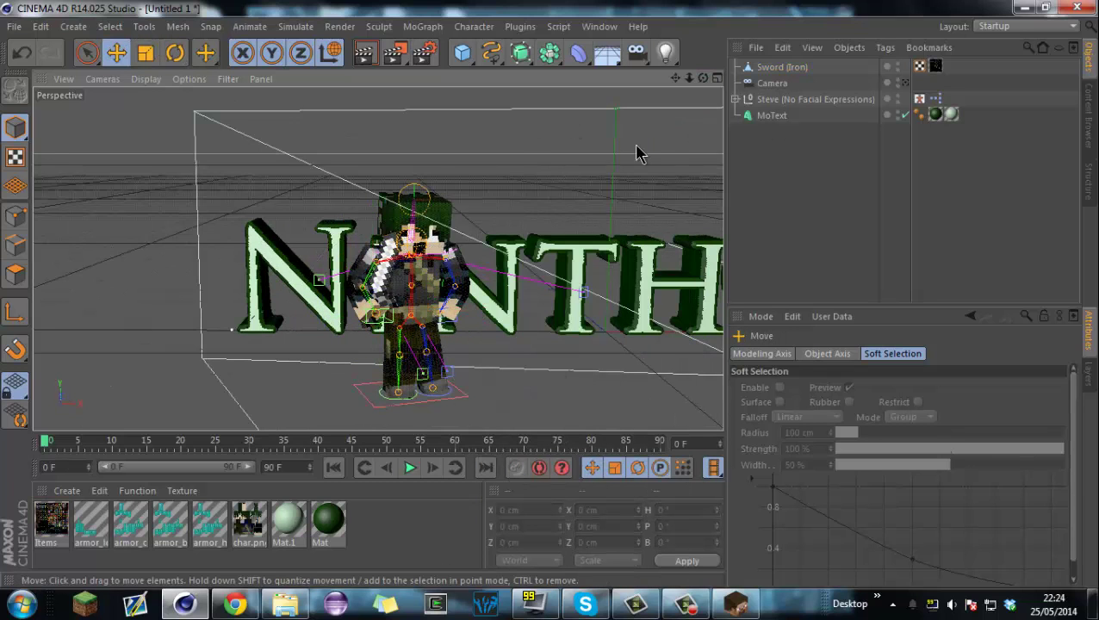
# Duplicate the NinthOctave MoText object and delete both material tags from the copy
pyautogui.scroll(-3, 637, 151)
pyautogui.moveTo(675, 78); pyautogui.dragTo(628, 71)
pyautogui.click(773, 117)
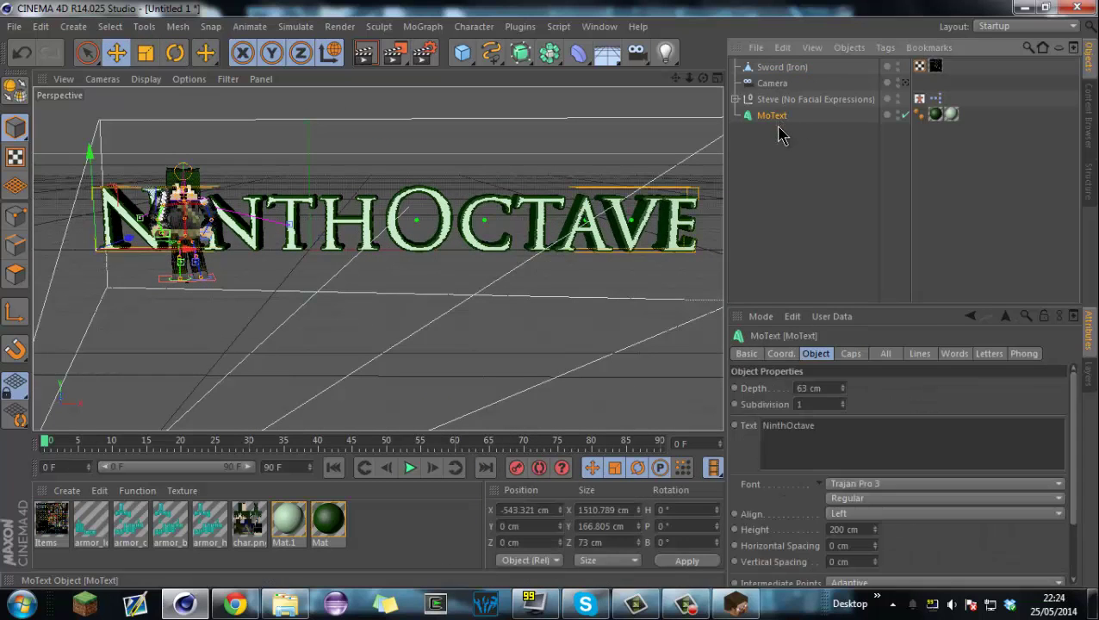
pyautogui.hotkey('ctrl', 'c')
pyautogui.hotkey('ctrl', 'v')
pyautogui.click(952, 66)
pyautogui.press('Delete')
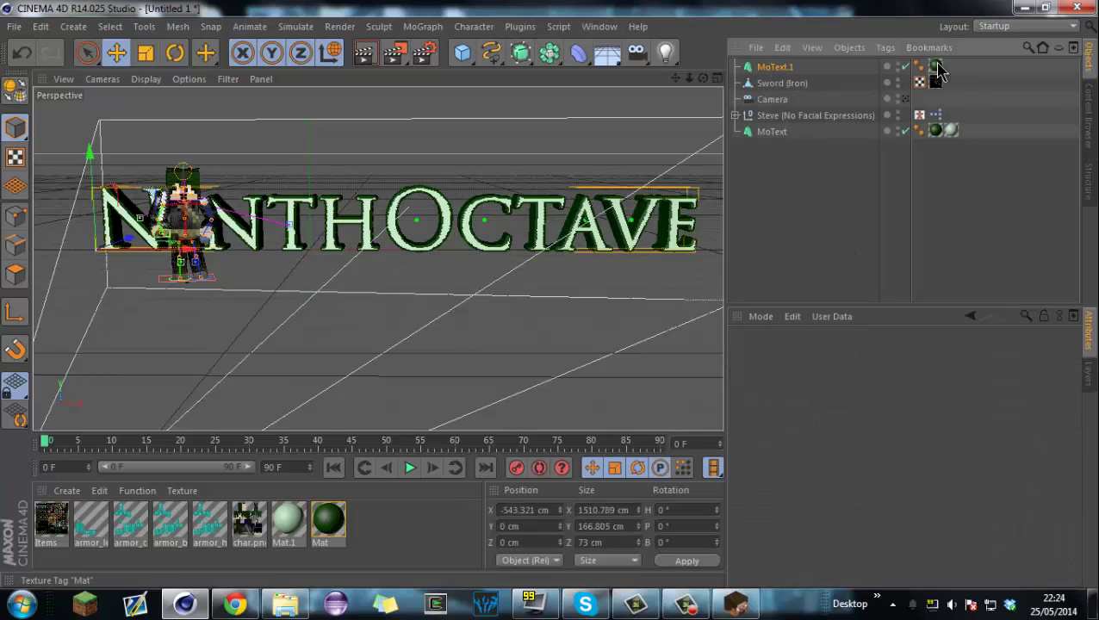
pyautogui.click(937, 67)
pyautogui.press('Delete')
# Create a new bright green material and apply it to the copied MoText
pyautogui.doubleClick(444, 519)
pyautogui.click(885, 488)
pyautogui.moveTo(931, 523); pyautogui.dragTo(884, 520)
pyautogui.moveTo(50, 518); pyautogui.dragTo(935, 66)
# Fracture the green text copy into letter pieces with the Thrausi plugin and add a MoGraph Random effector
pyautogui.click(520, 27)
pyautogui.click(677, 78)
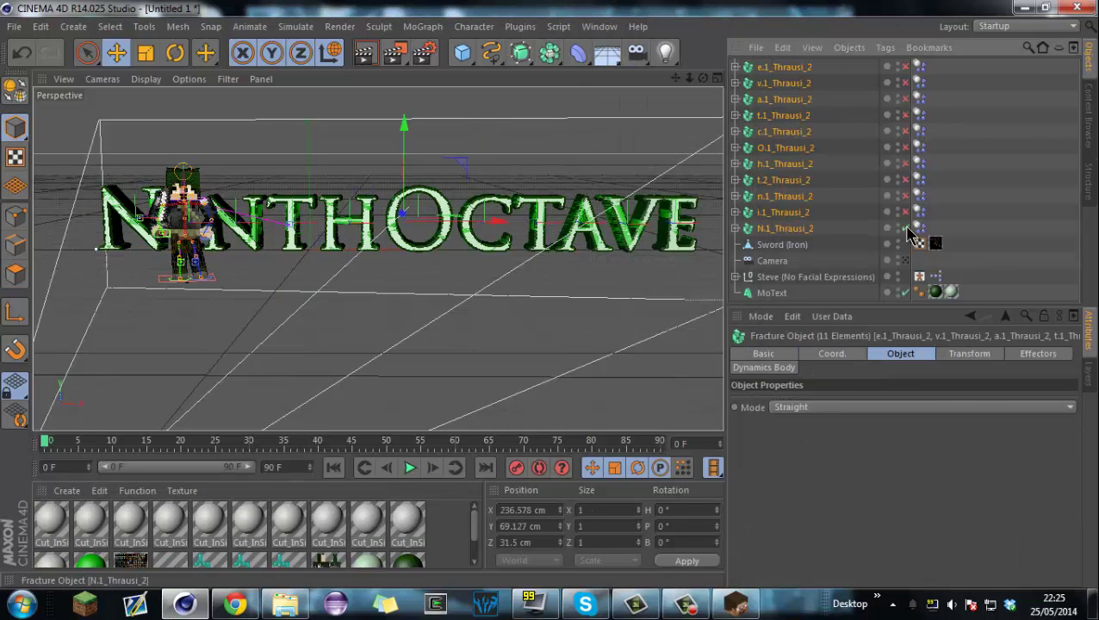
pyautogui.click(416, 28)
pyautogui.click(558, 186)
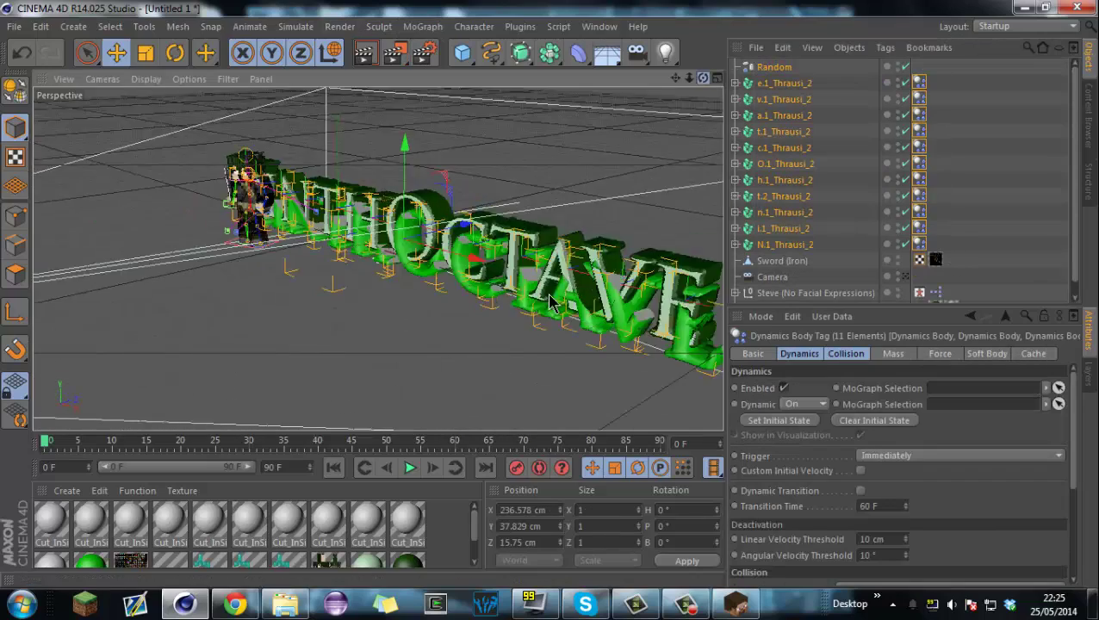
# Separate the two pieces of the shattered green letter E, raising the upper one above the lower one
pyautogui.keyDown('alt'); pyautogui.moveTo(552, 304); pyautogui.dragTo(502, 323); pyautogui.keyUp('alt')
pyautogui.click(735, 84)
pyautogui.click(781, 100)
pyautogui.moveTo(681, 284); pyautogui.dragTo(699, 231)
pyautogui.click(782, 114)
pyautogui.moveTo(682, 349); pyautogui.dragTo(681, 336)
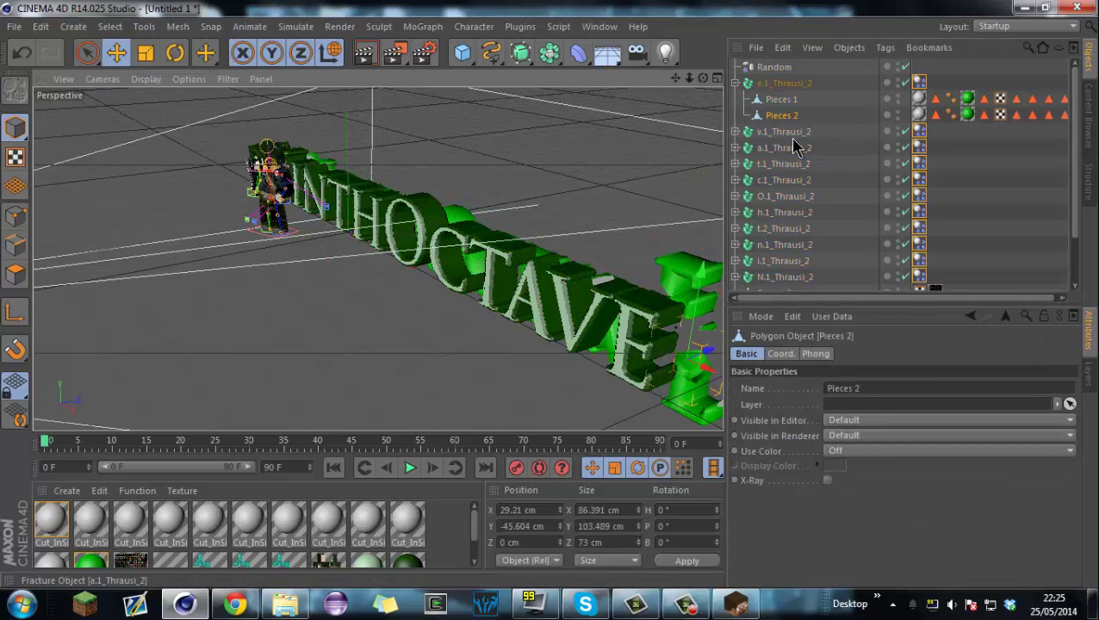
# Raise the upper piece of the shattered green letter V and shift its lower piece to split the letter
pyautogui.click(734, 132)
pyautogui.click(782, 147)
pyautogui.moveTo(636, 270); pyautogui.dragTo(633, 223)
pyautogui.click(782, 163)
pyautogui.moveTo(620, 312); pyautogui.dragTo(621, 324)
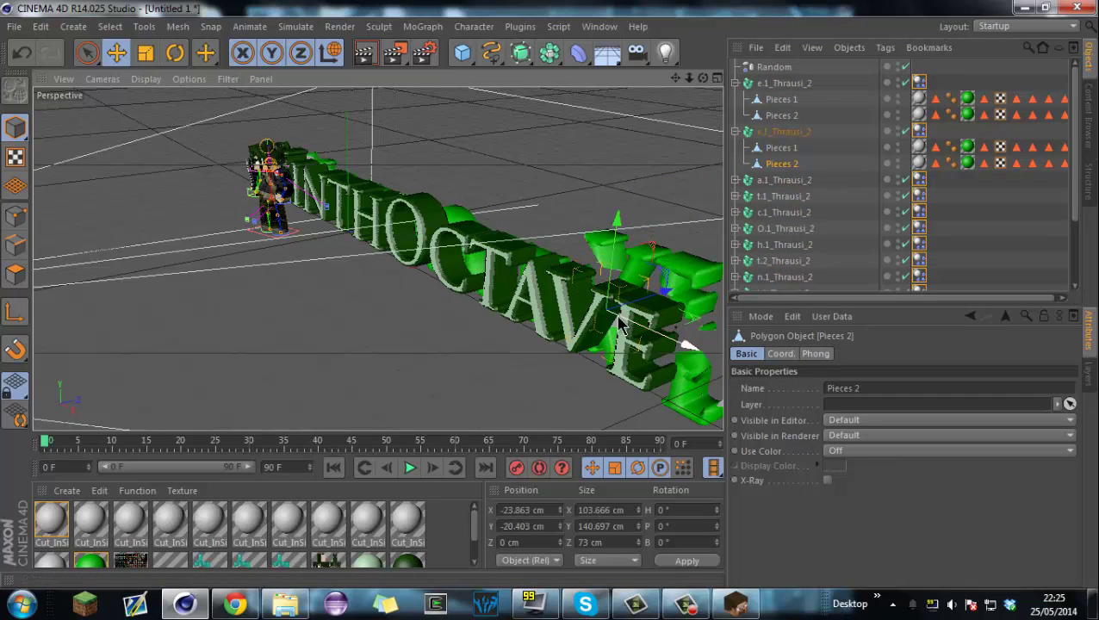
# Move the green letter A's upper piece to about Y 93 cm and its lower piece to about Y -21 cm
pyautogui.click(616, 259)
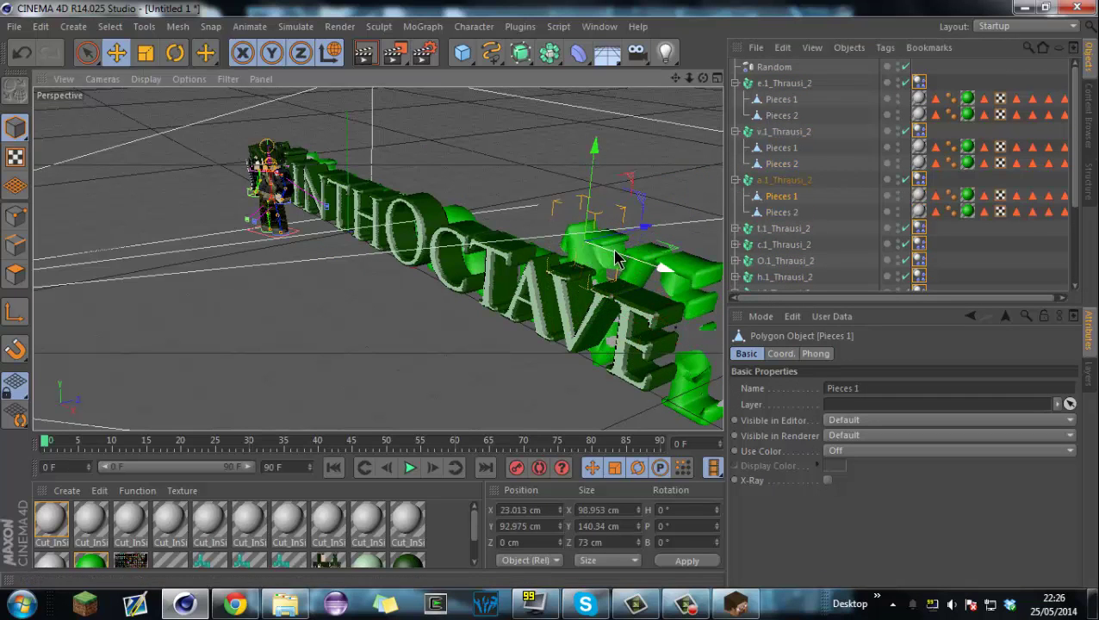
pyautogui.click(782, 212)
pyautogui.moveTo(587, 298); pyautogui.dragTo(584, 304)
# Lift the upper pieces of the green T, C and O in Octave, with C's at about Y 92 cm and O's at 94 cm
pyautogui.moveTo(713, 81); pyautogui.dragTo(696, 102)
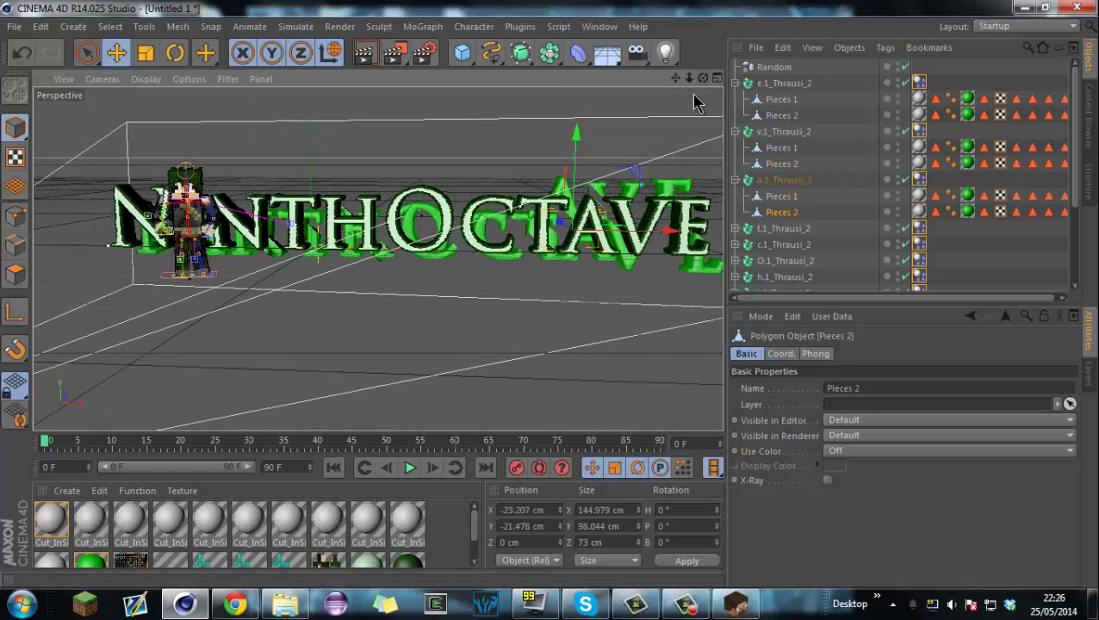
pyautogui.click(781, 229)
pyautogui.click(735, 228)
pyautogui.click(777, 246)
pyautogui.moveTo(562, 212); pyautogui.dragTo(524, 183)
pyautogui.scroll(-3, 741, 231)
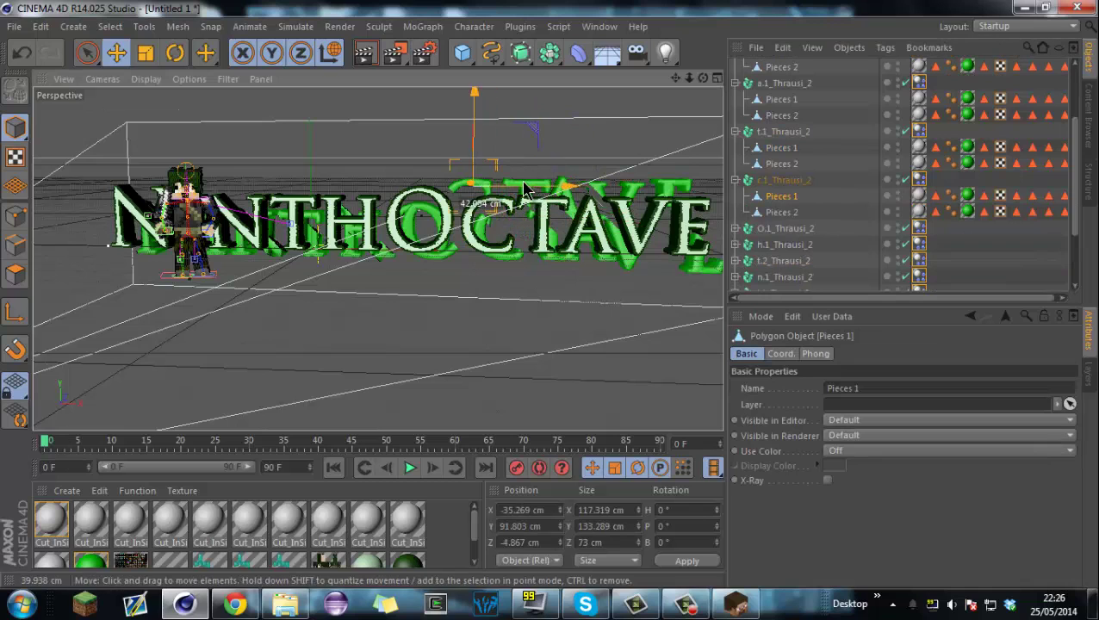
pyautogui.moveTo(428, 198); pyautogui.dragTo(433, 166)
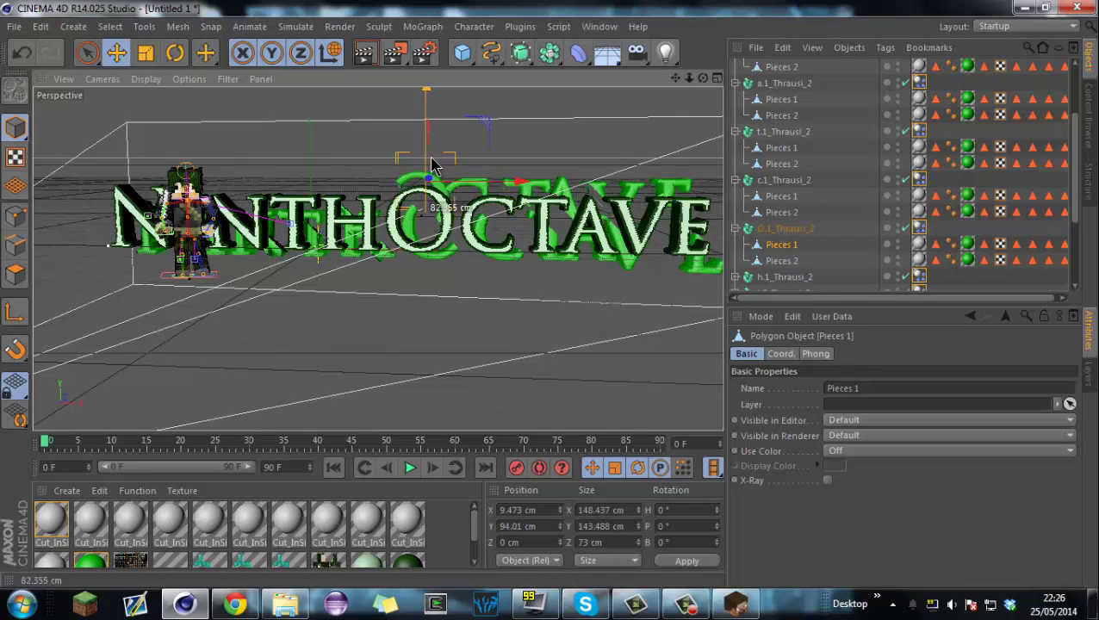
# Raise the upper pieces of the green H and T in Ninth to about Y 94 cm and Y 130 cm
pyautogui.click(779, 277)
pyautogui.click(780, 198)
pyautogui.moveTo(361, 189); pyautogui.dragTo(365, 152)
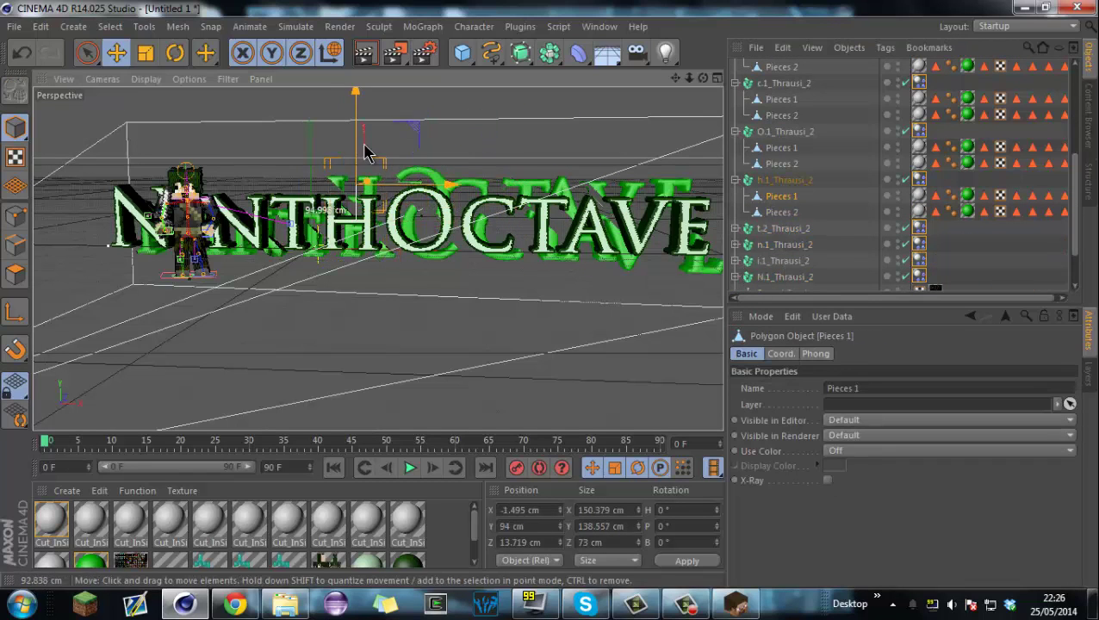
pyautogui.click(734, 228)
pyautogui.click(782, 244)
pyautogui.moveTo(301, 169); pyautogui.dragTo(304, 130)
# Lift the upper pieces of the second green N and the I, placing the I's piece at about Y 128 cm
pyautogui.scroll(-3, 785, 275)
pyautogui.click(735, 186)
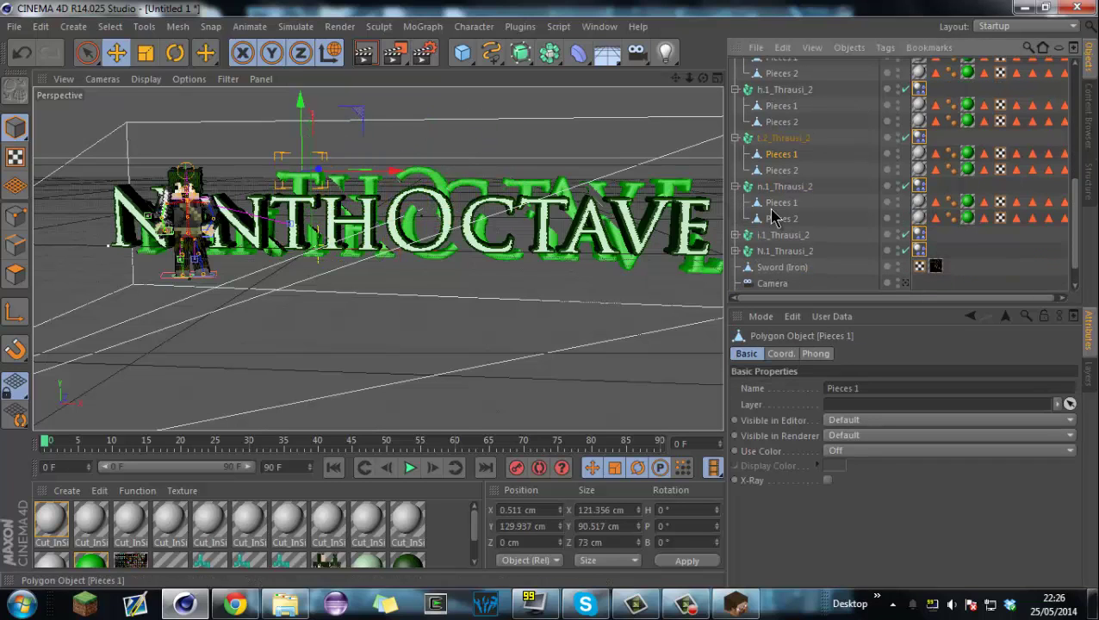
pyautogui.click(780, 203)
pyautogui.moveTo(251, 172); pyautogui.dragTo(205, 112)
pyautogui.click(735, 235)
pyautogui.click(780, 251)
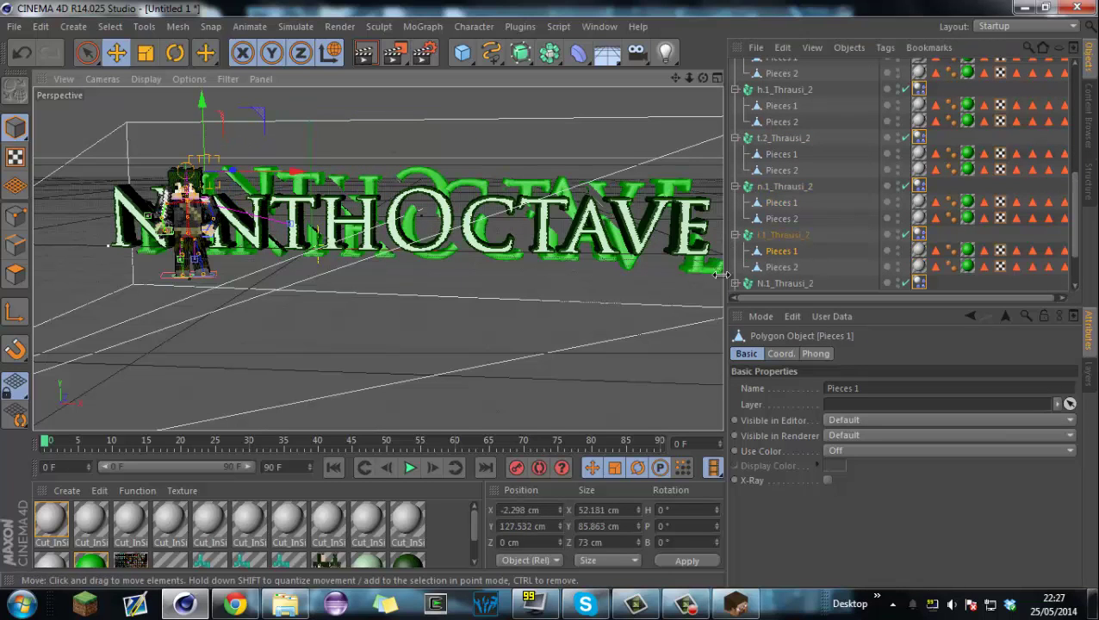
# Raise the upper piece of the first green N to about X 8 cm, Y 115 cm
pyautogui.click(735, 283)
pyautogui.scroll(-2, 779, 284)
pyautogui.click(782, 203)
pyautogui.moveTo(159, 172); pyautogui.dragTo(159, 163)
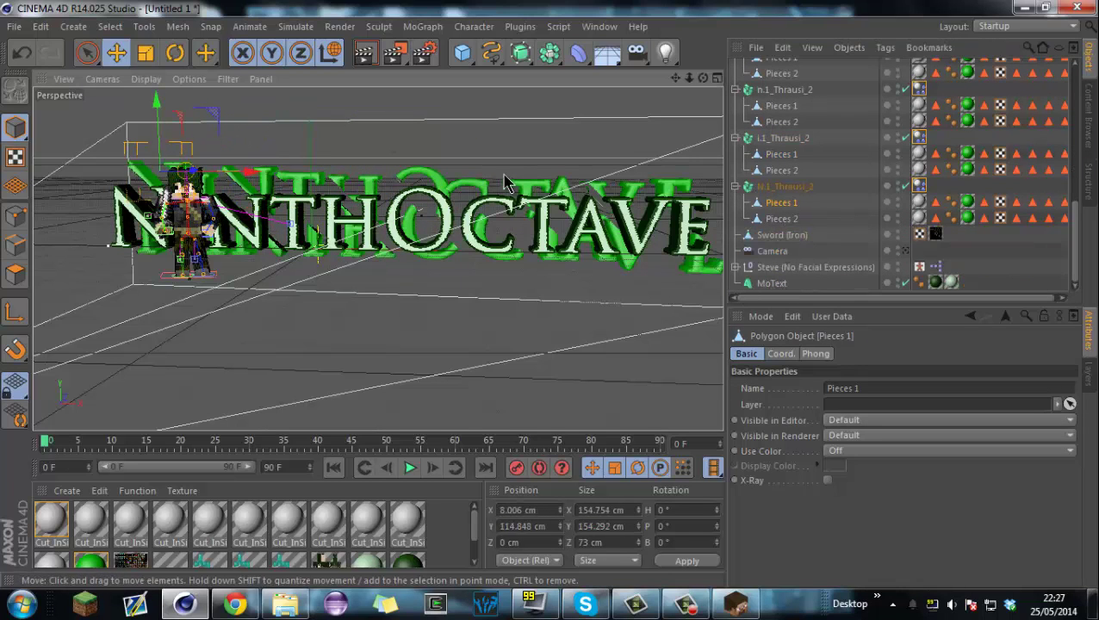
# Add a Physical Sky to the scene with the text and the character
pyautogui.click(102, 79)
pyautogui.moveTo(113, 120)
pyautogui.click(316, 156)
pyautogui.moveTo(676, 78); pyautogui.dragTo(664, 99)
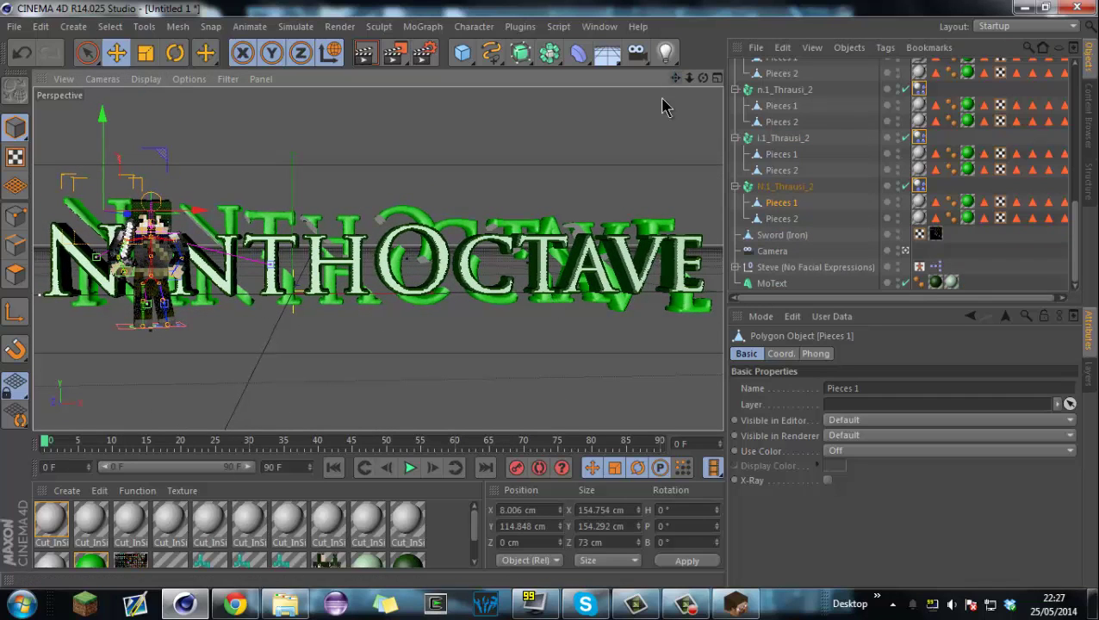
pyautogui.click(607, 52)
pyautogui.click(740, 79)
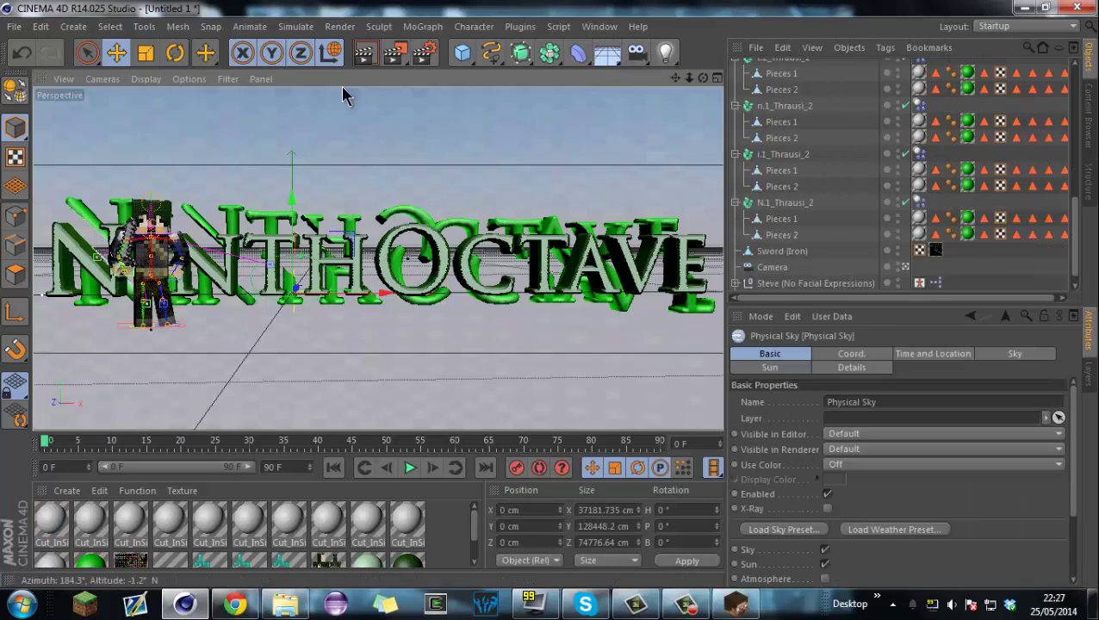
pyautogui.click(349, 111)
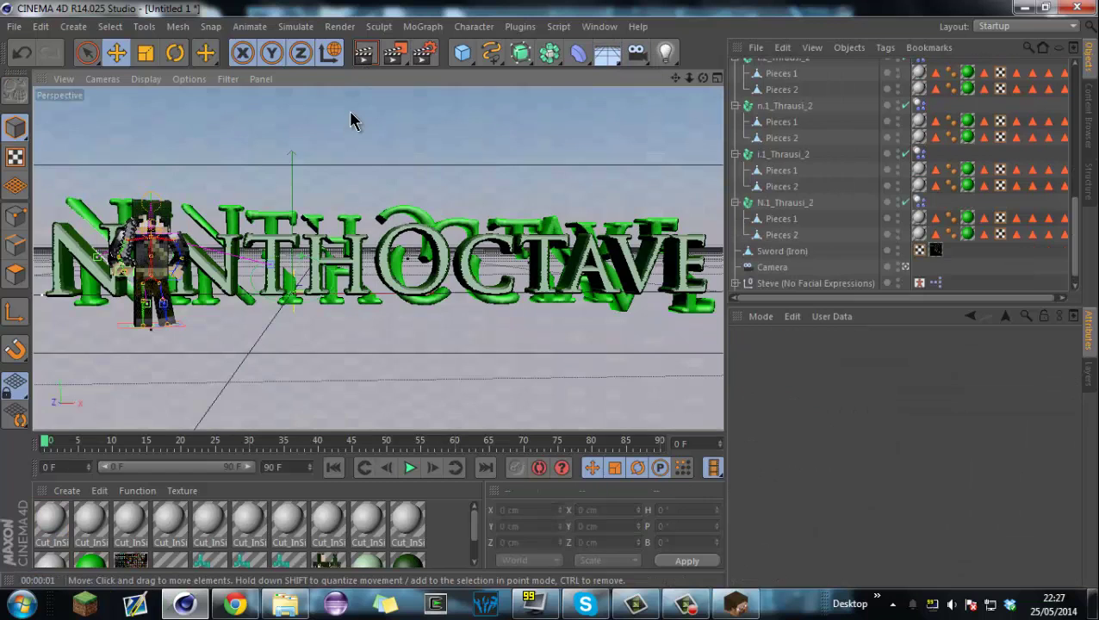
# Render the scene to the Picture Viewer and save the image on the Desktop as Carson
pyautogui.click(421, 52)
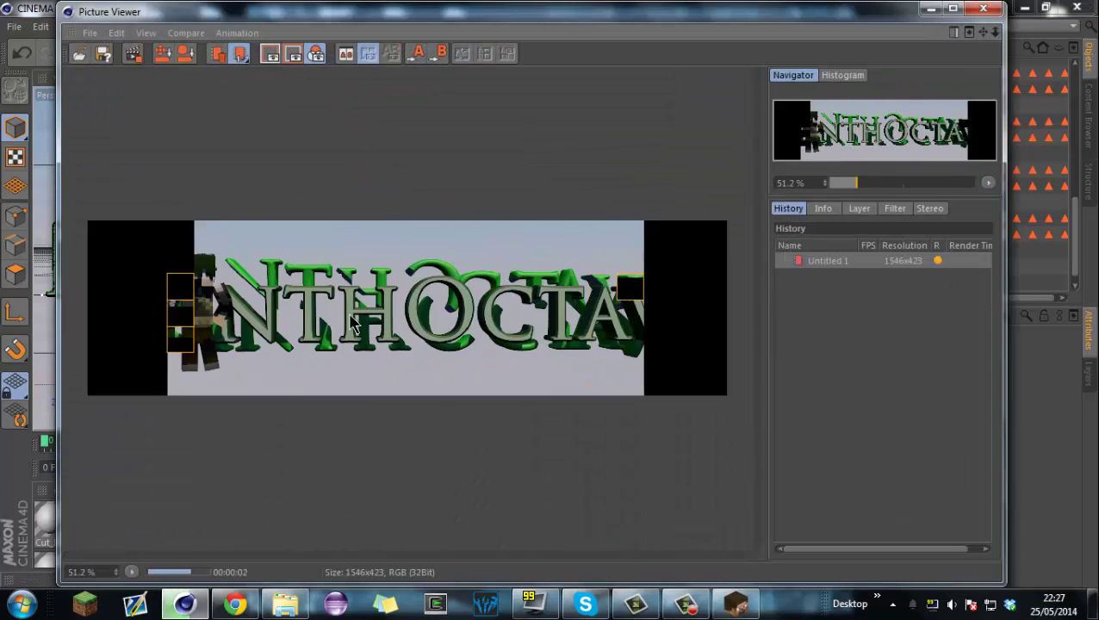
pyautogui.click(90, 32)
pyautogui.click(118, 74)
pyautogui.click(107, 314)
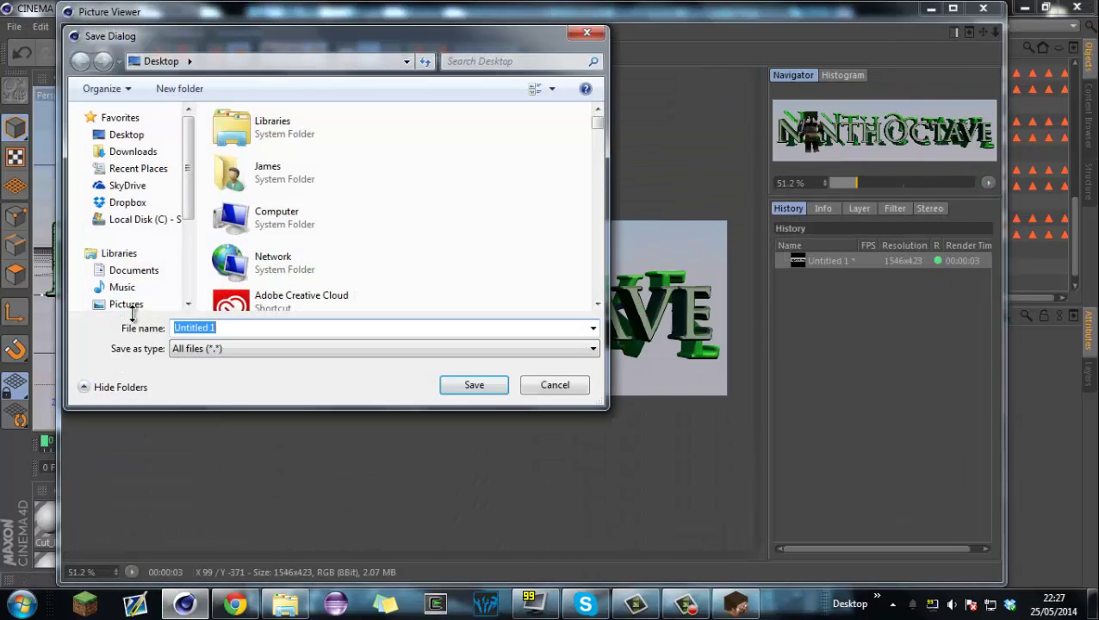
pyautogui.write('Cam')
pyautogui.press('Return')
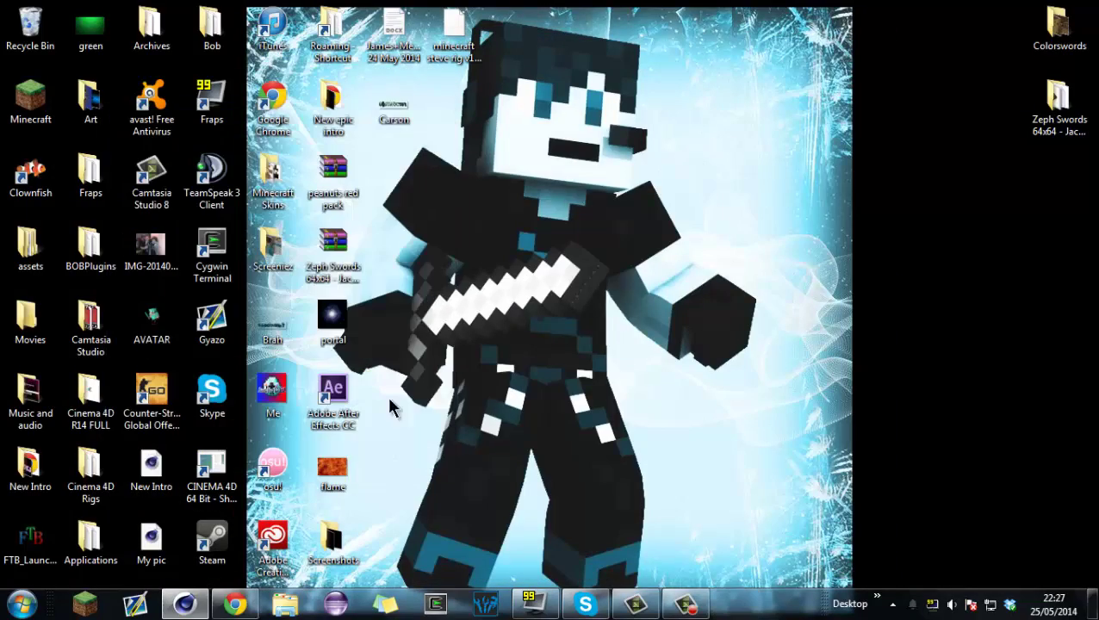
# Open the Carson.png render from the desktop in Paint.NET and add a new layer above the background
pyautogui.rightClick(400, 111)
pyautogui.moveTo(603, 302)
pyautogui.click(643, 328)
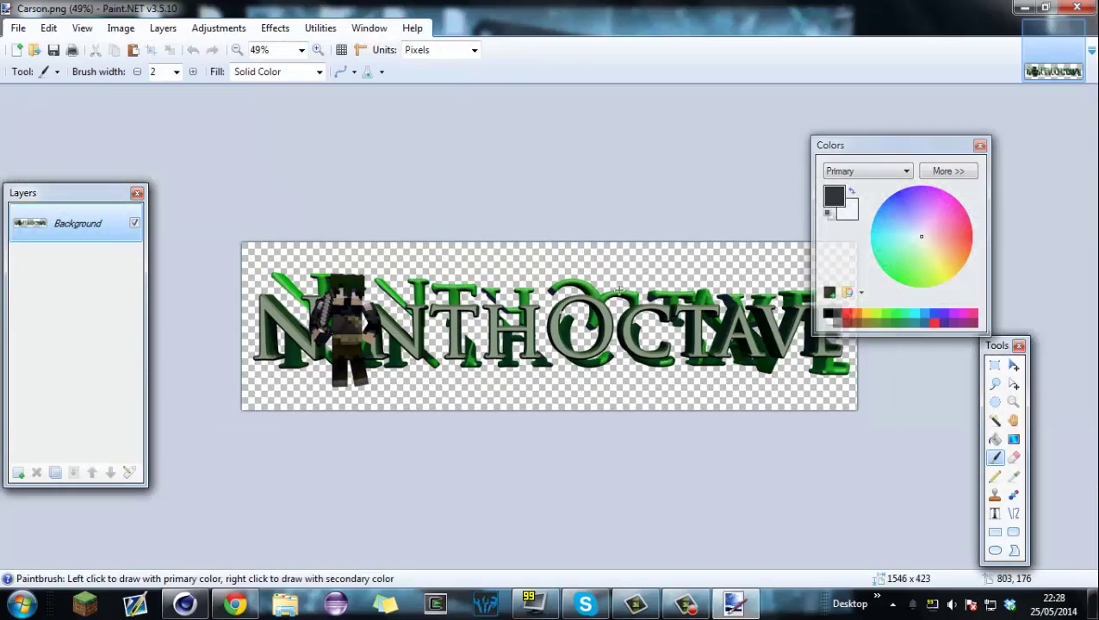
pyautogui.moveTo(879, 148); pyautogui.dragTo(984, 131)
pyautogui.click(18, 473)
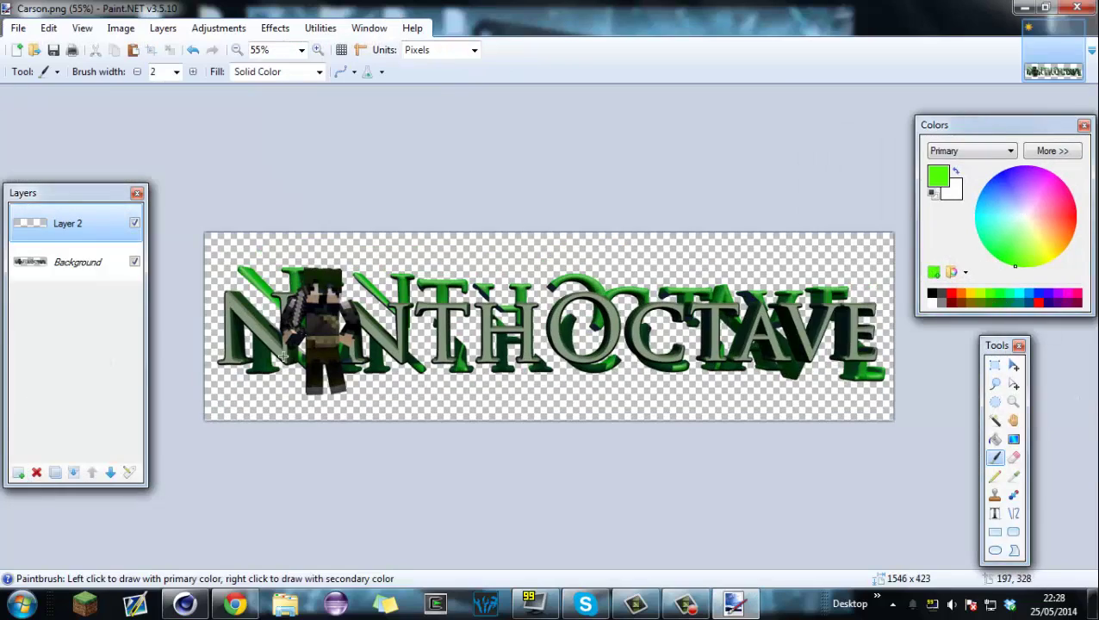
# Pick a grey primary color and paint a thin line of brush width 2 across the lettering on Layer 2
pyautogui.keyDown('ctrl'); pyautogui.scroll(7, 260, 304); pyautogui.keyUp('ctrl')
pyautogui.moveTo(415, 564); pyautogui.dragTo(349, 564)
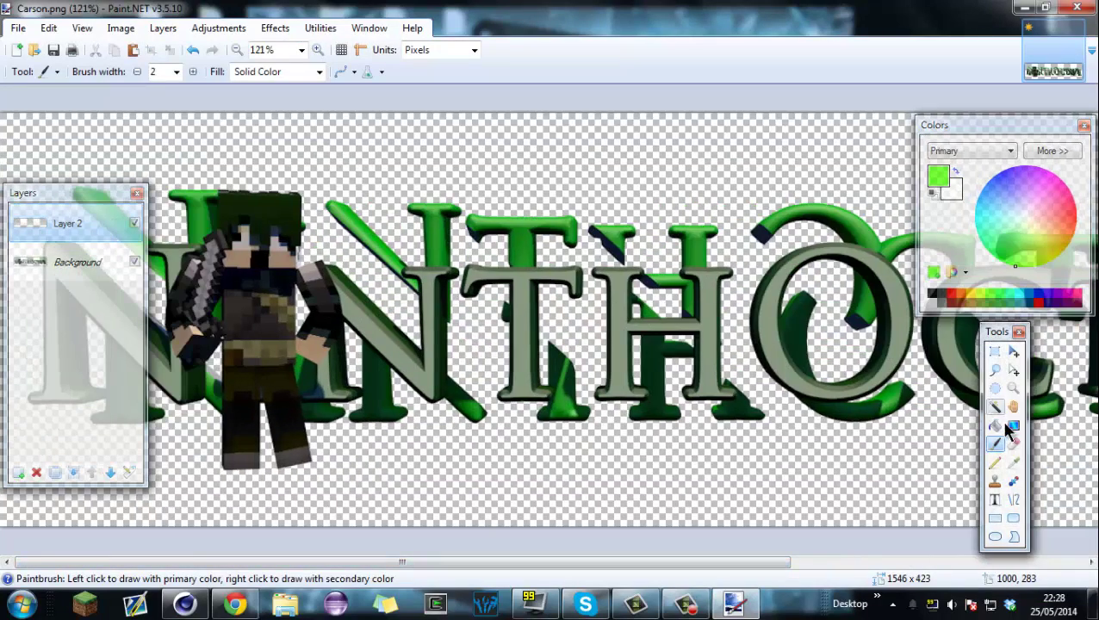
pyautogui.click(1014, 463)
pyautogui.keyDown('ctrl'); pyautogui.scroll(-4, 104, 277); pyautogui.keyUp('ctrl')
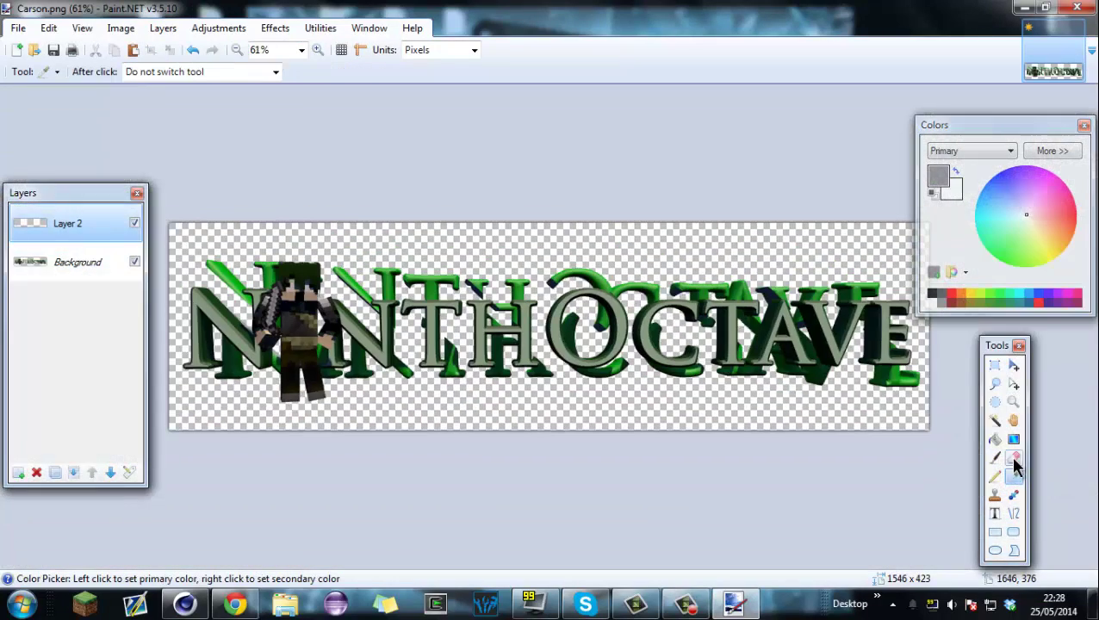
pyautogui.click(995, 477)
pyautogui.click(995, 458)
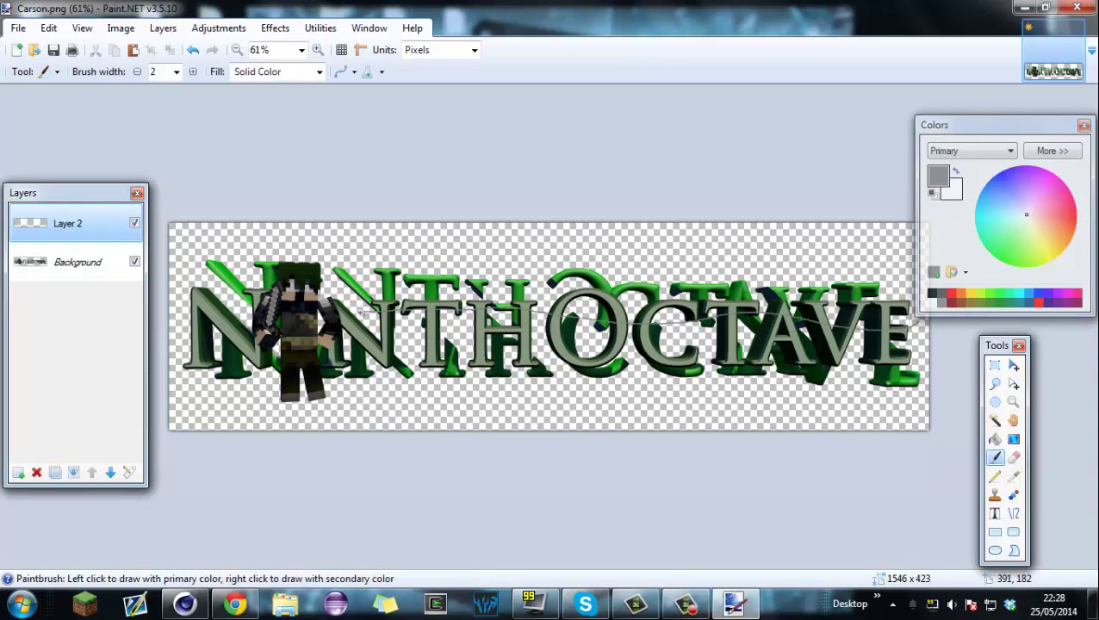
# Multiply the thin grey line into a band of lines across the lettering and move Layer 2 below the Background layer
pyautogui.hotkey('ctrl', 'a')
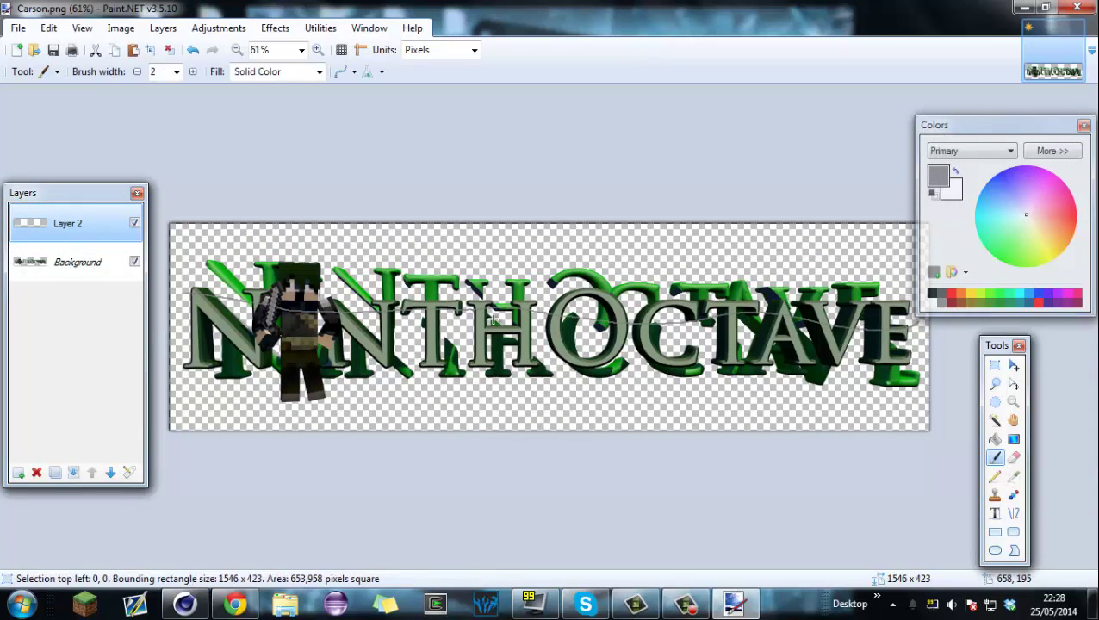
pyautogui.click(995, 421)
pyautogui.click(865, 331)
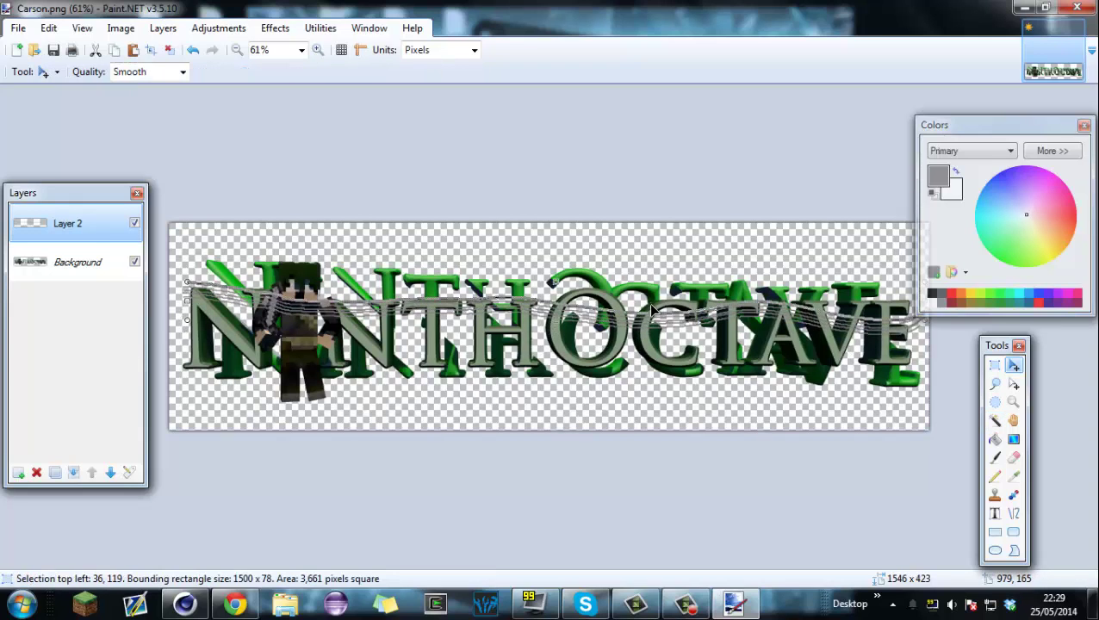
pyautogui.press('s')
pyautogui.click(110, 473)
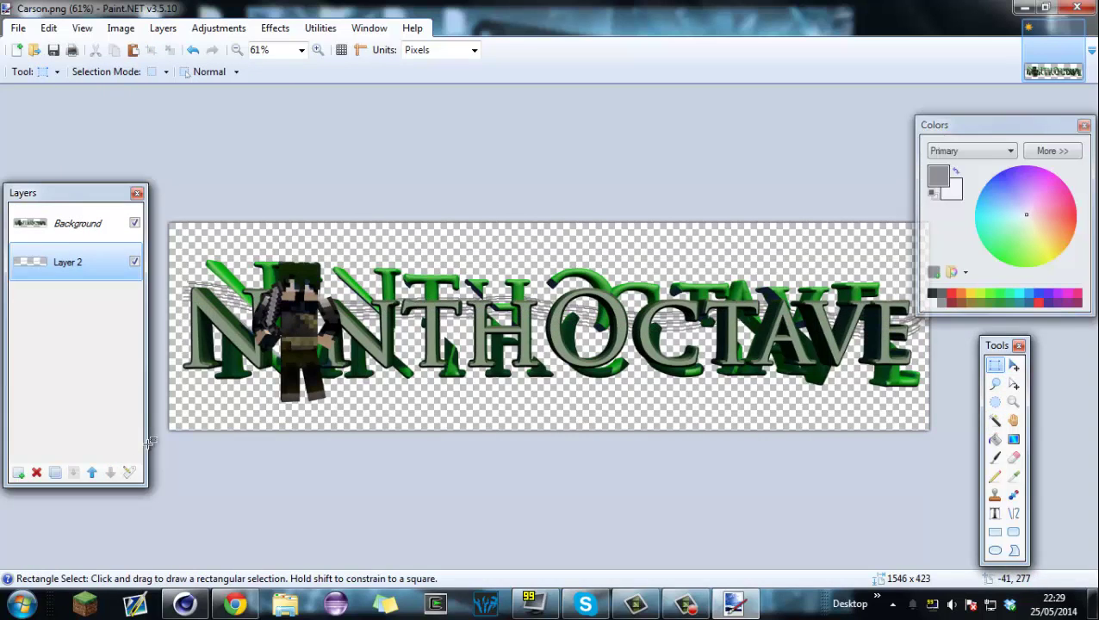
# Apply a Median effect with radius 1 and percentile 50 to the grey lines on Layer 2
pyautogui.click(275, 27)
pyautogui.moveTo(304, 101)
pyautogui.click(372, 119)
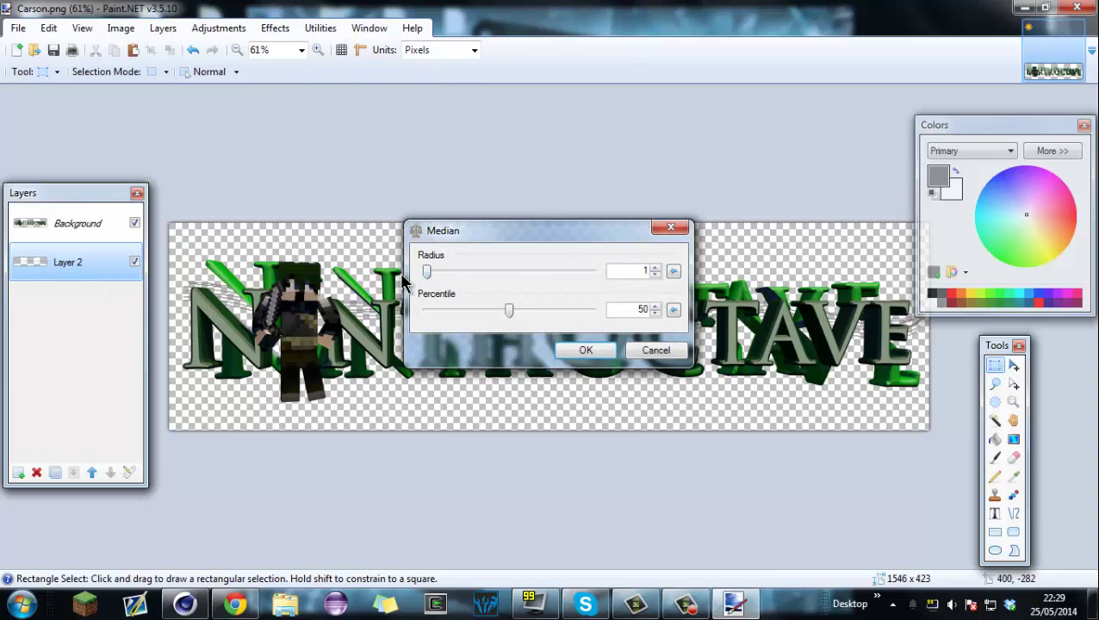
pyautogui.click(583, 349)
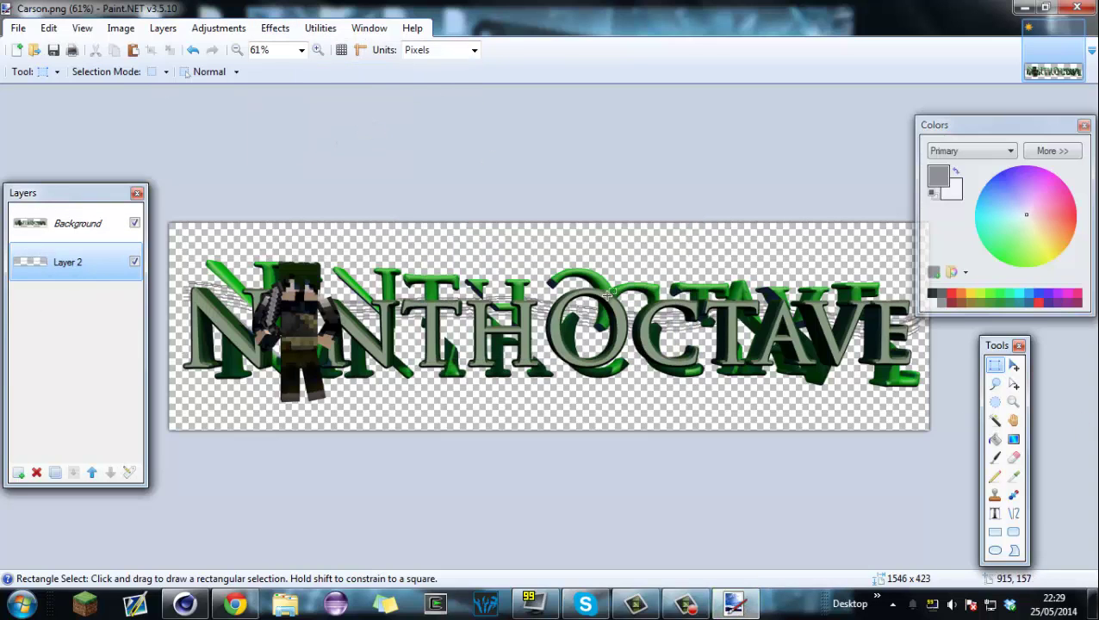
# Apply a Zoom Blur with a zoom amount of 35 to the grey lines on Layer 2
pyautogui.click(275, 27)
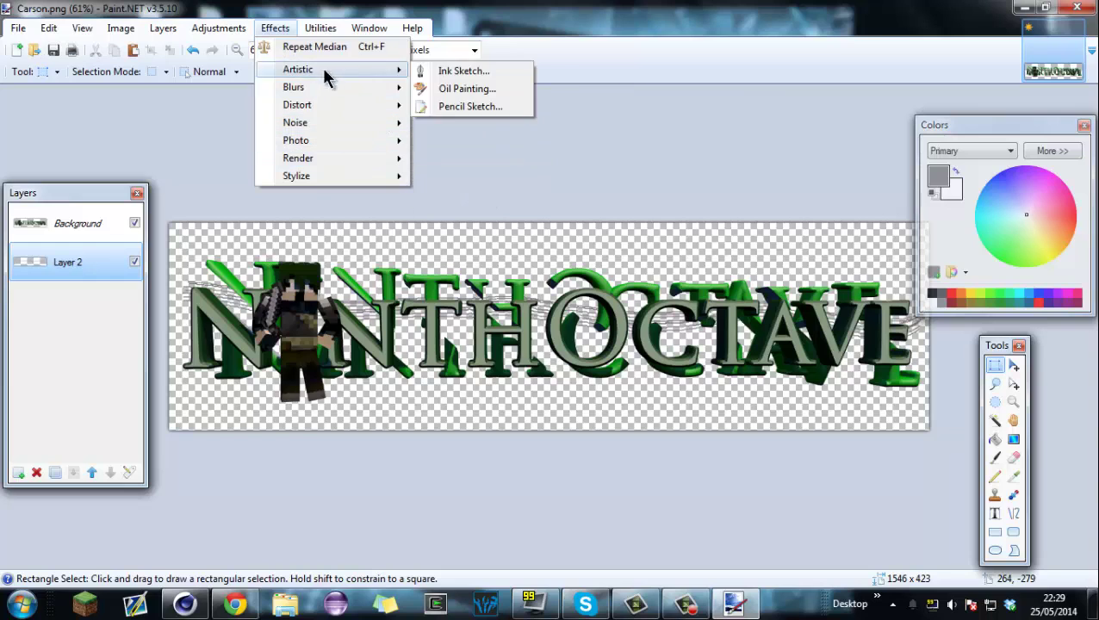
pyautogui.moveTo(363, 95)
pyautogui.click(464, 195)
pyautogui.moveTo(443, 247); pyautogui.dragTo(436, 254)
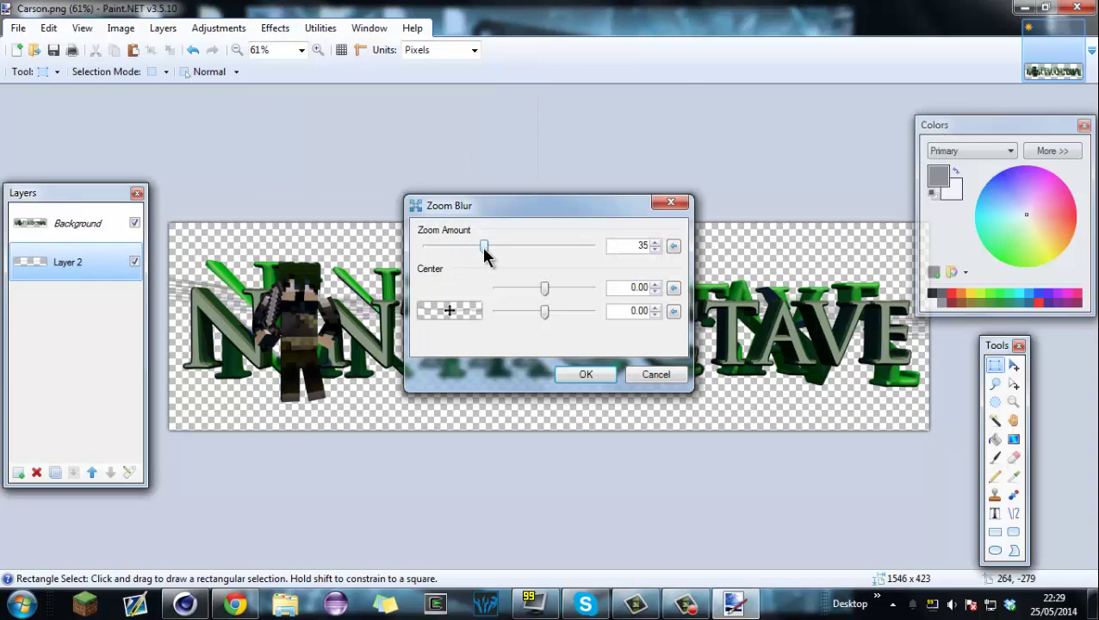
pyautogui.click(586, 374)
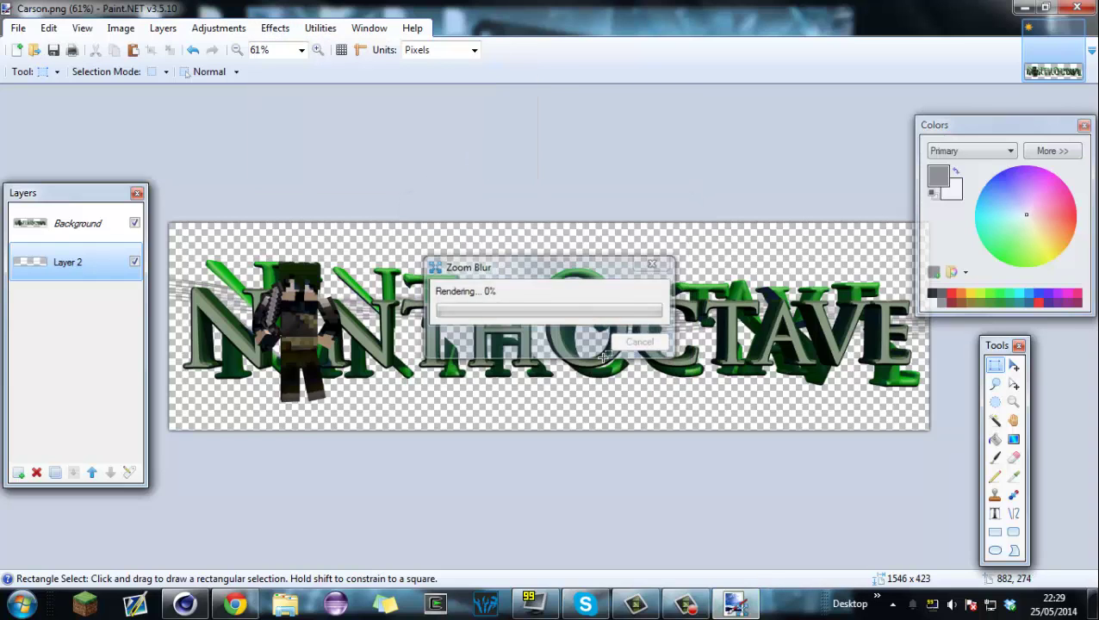
# Add a new layer directly above Layer 2 and find and open the Channel Art Template (Fireworks) file
pyautogui.click(26, 474)
pyautogui.click(21, 603)
pyautogui.write('templa')
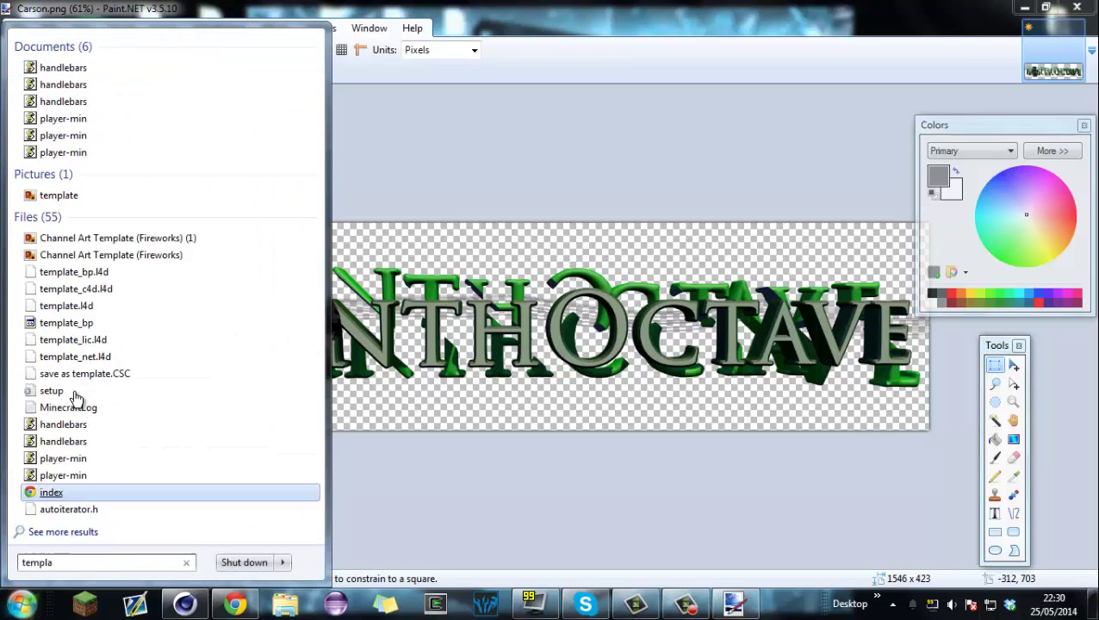
pyautogui.click(111, 255)
pyautogui.click(827, 160)
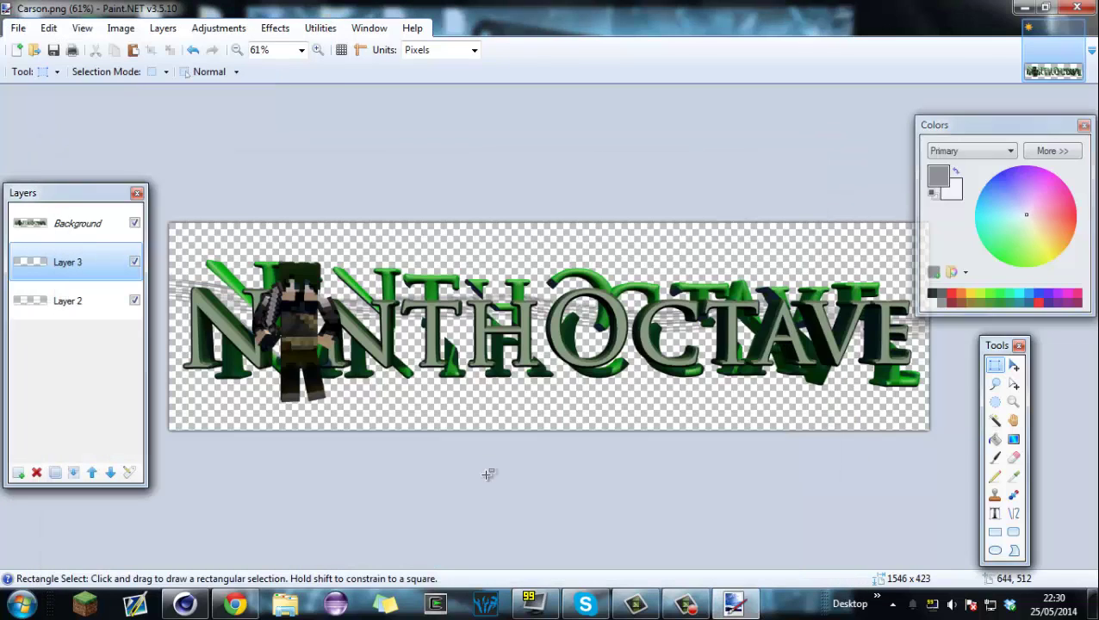
# Paste the copied channel art template into Layer 3 with the canvas expanded, and delete the white area from the Background layer
pyautogui.hotkey('ctrl', 'v')
pyautogui.click(459, 297)
pyautogui.press('s')
pyautogui.press('s')
pyautogui.press('s')
pyautogui.press('s')
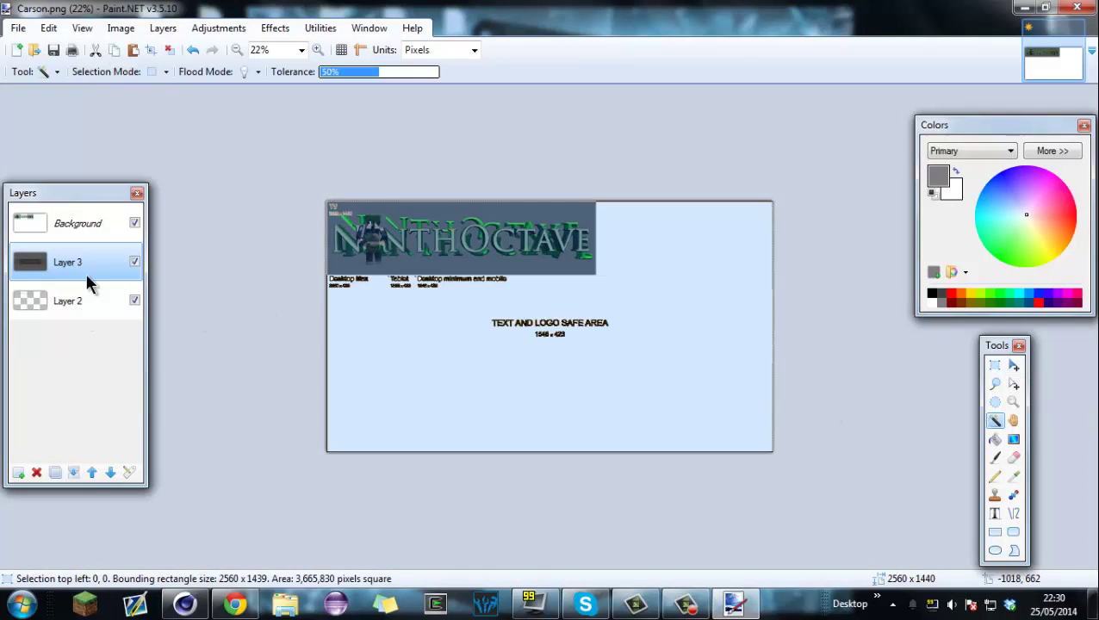
pyautogui.click(78, 224)
pyautogui.click(618, 368)
pyautogui.press('Delete')
# Raise Layer 2 above Layer 3 and move the Background layer's lettering into the template's text and logo safe area
pyautogui.click(104, 316)
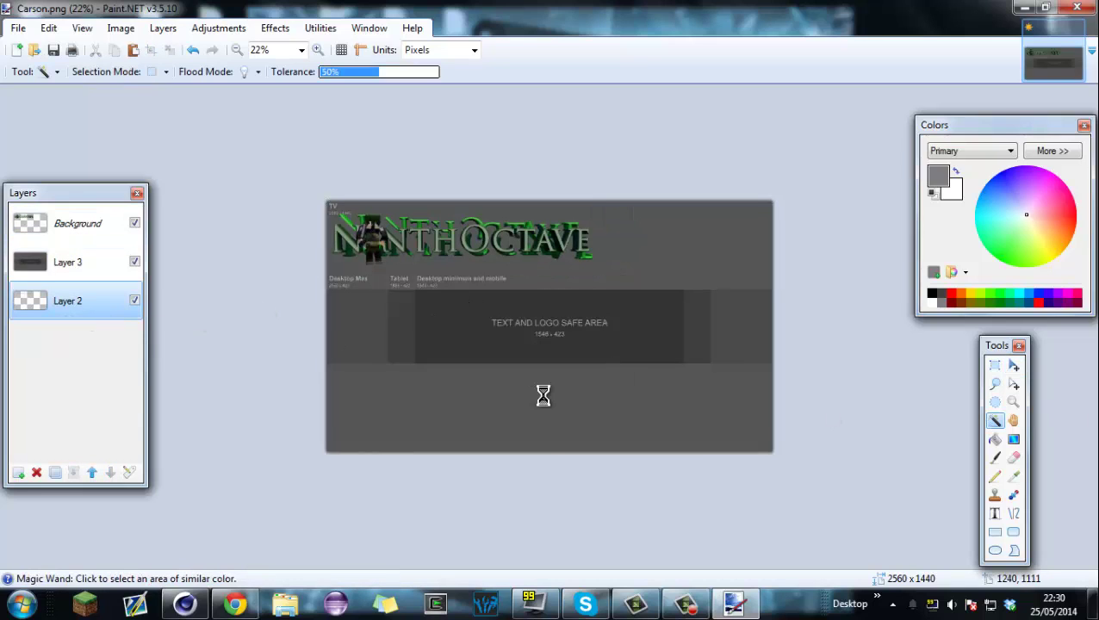
pyautogui.click(97, 475)
pyautogui.click(87, 226)
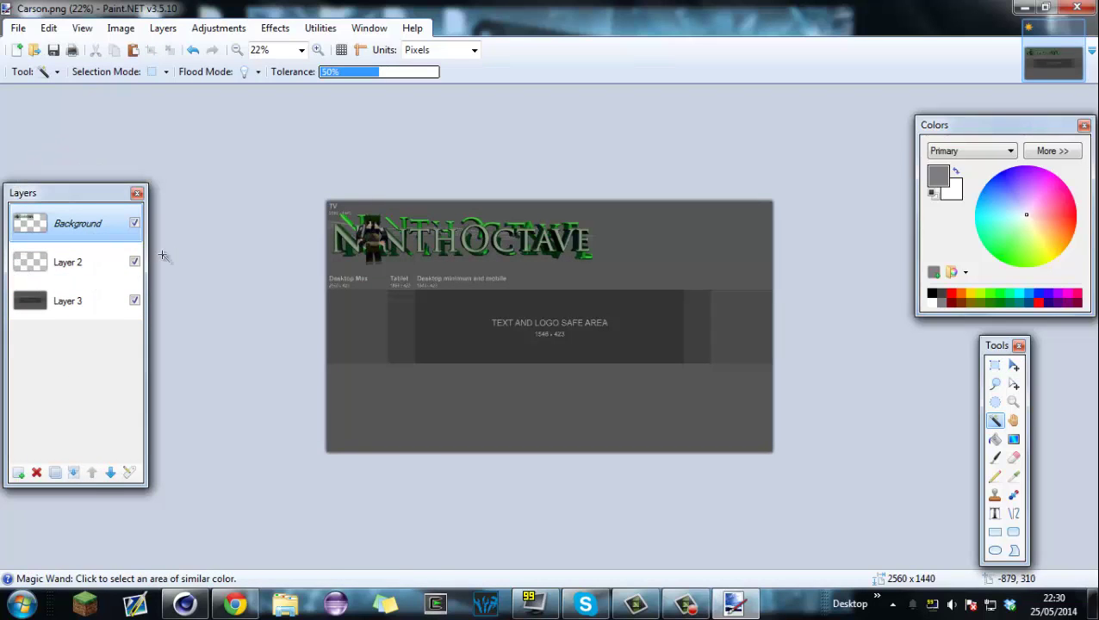
pyautogui.press('s')
pyautogui.press('m')
pyautogui.moveTo(479, 233); pyautogui.dragTo(577, 357)
# Move the grey lines on Layer 2 into the safe area so they run behind the lettering
pyautogui.click(67, 262)
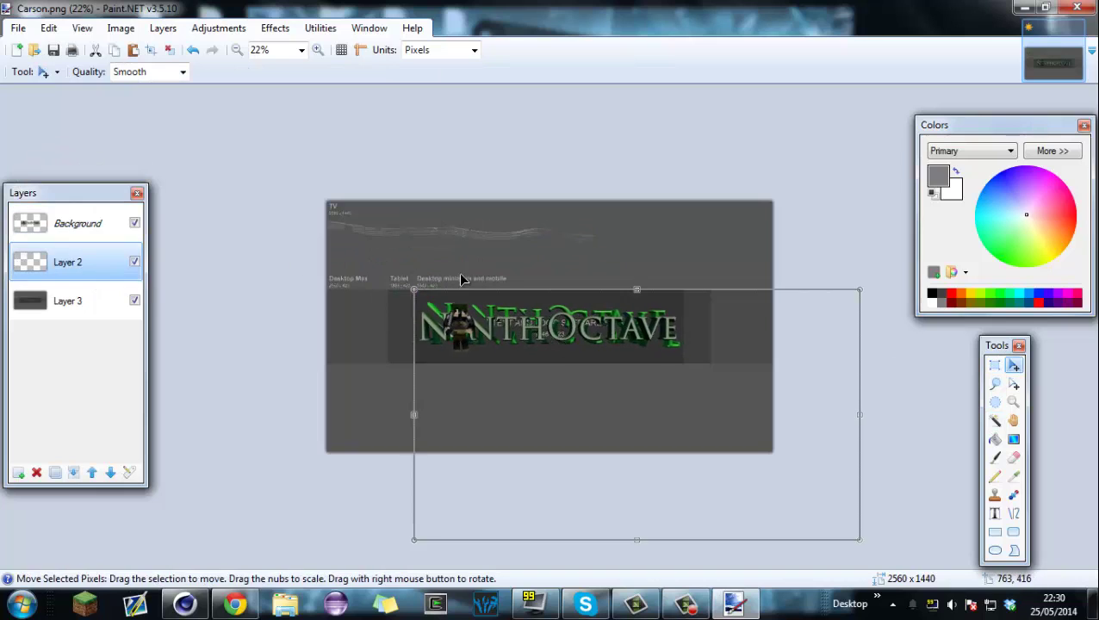
pyautogui.press('s')
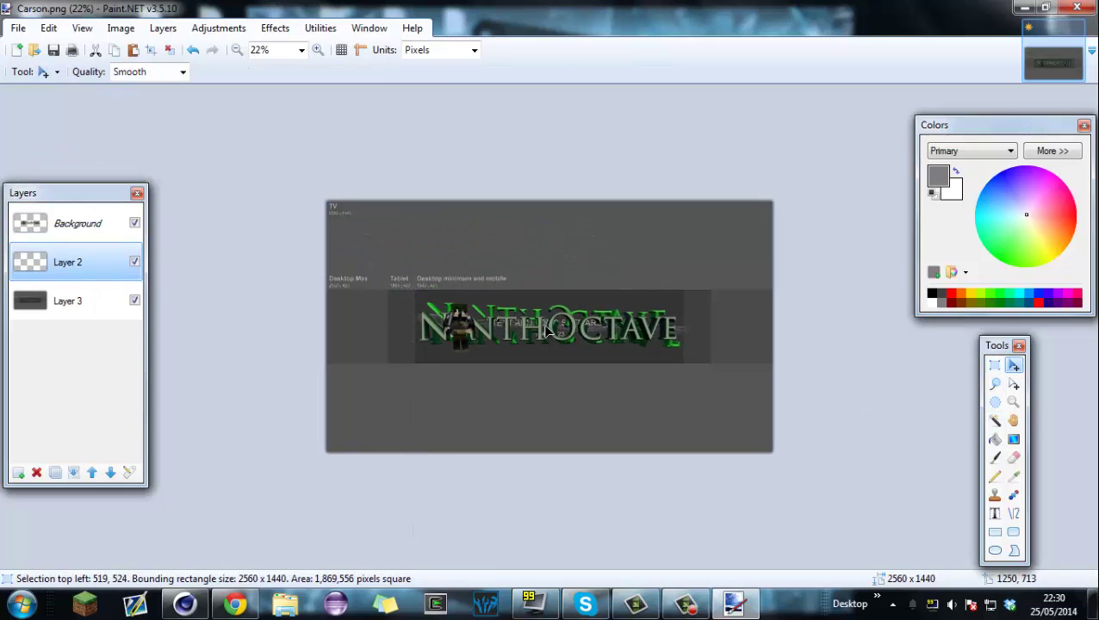
pyautogui.press('s')
# Add a new layer and place it directly below Layer 2, above the template layer
pyautogui.keyDown('ctrl'); pyautogui.scroll(2, 849, 349); pyautogui.keyUp('ctrl')
pyautogui.click(18, 473)
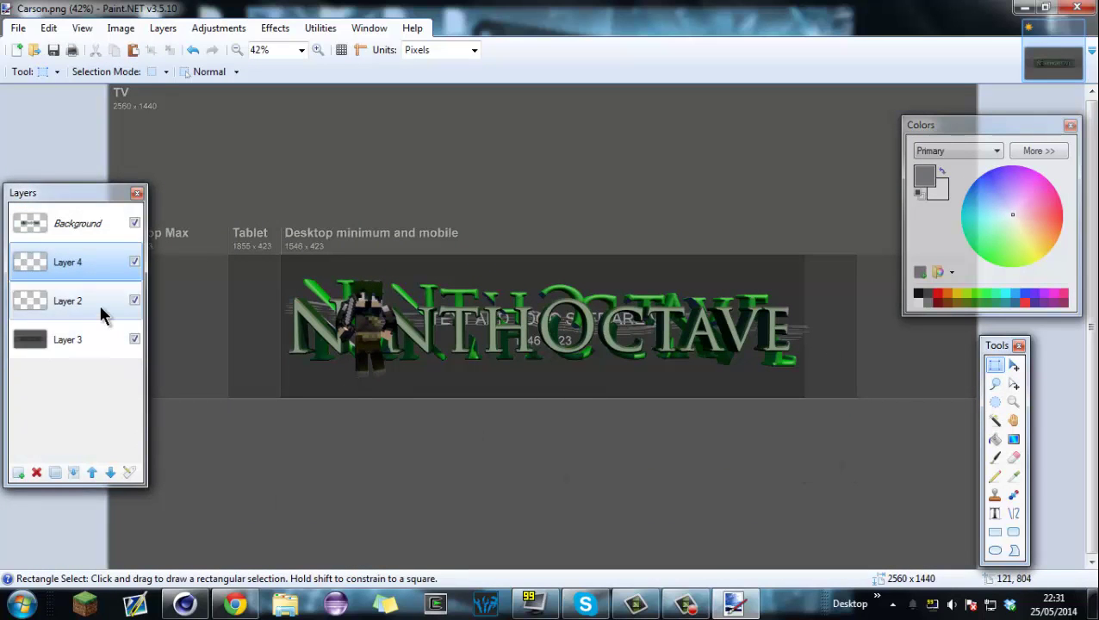
pyautogui.click(110, 473)
# Fill Layer 4 with a vertical reflected gradient about 313 px long, bright green at the lettering and black at the outer ends
pyautogui.click(918, 297)
pyautogui.keyDown('ctrl'); pyautogui.scroll(-2, 413, 350); pyautogui.keyUp('ctrl')
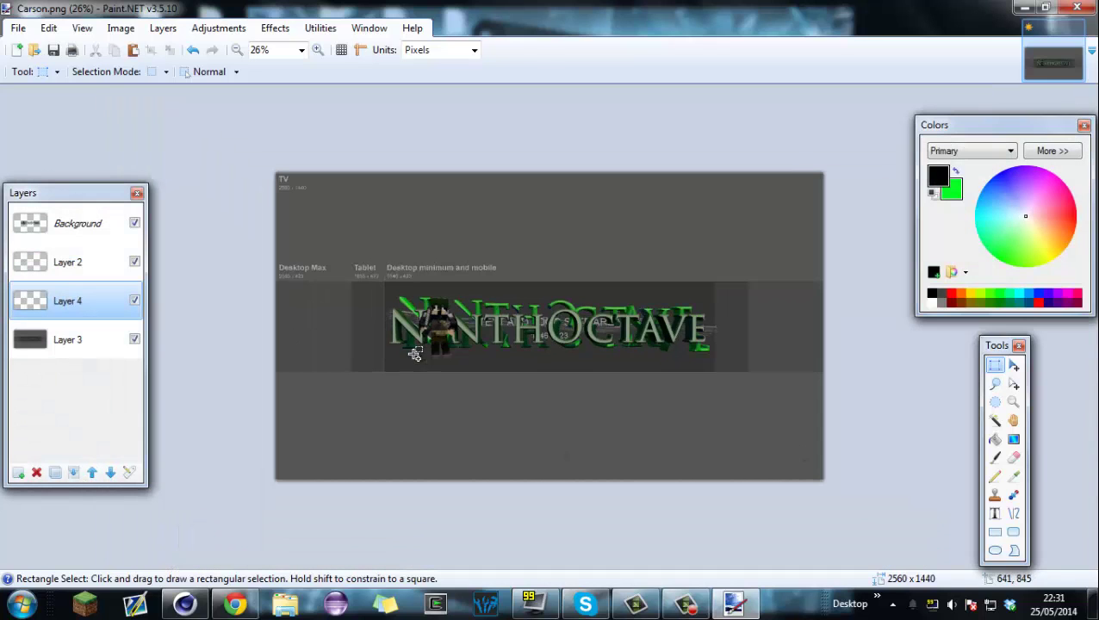
pyautogui.press('g')
pyautogui.moveTo(560, 325); pyautogui.dragTo(562, 258)
pyautogui.click(955, 172)
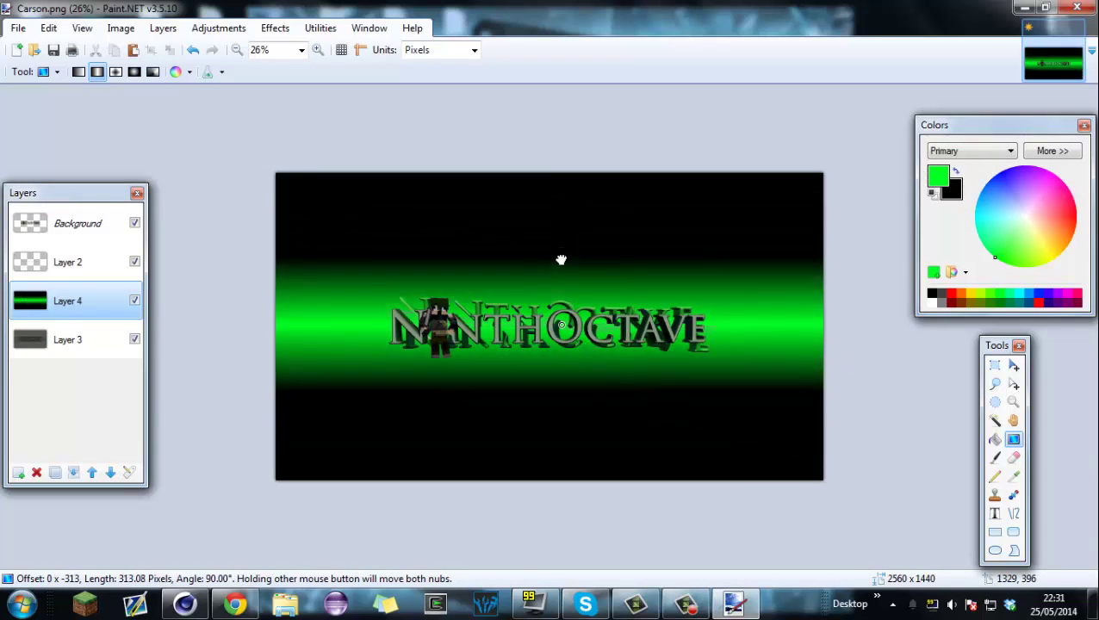
# Save the artwork to the desktop as the PNG file Carson, replacing the existing file, and close the editor
pyautogui.keyDown('ctrl'); pyautogui.scroll(3, 535, 389); pyautogui.keyUp('ctrl')
pyautogui.keyDown('ctrl'); pyautogui.scroll(-2, 537, 391); pyautogui.keyUp('ctrl')
pyautogui.hotkey('ctrl', 's')
pyautogui.click(657, 411)
pyautogui.click(674, 473)
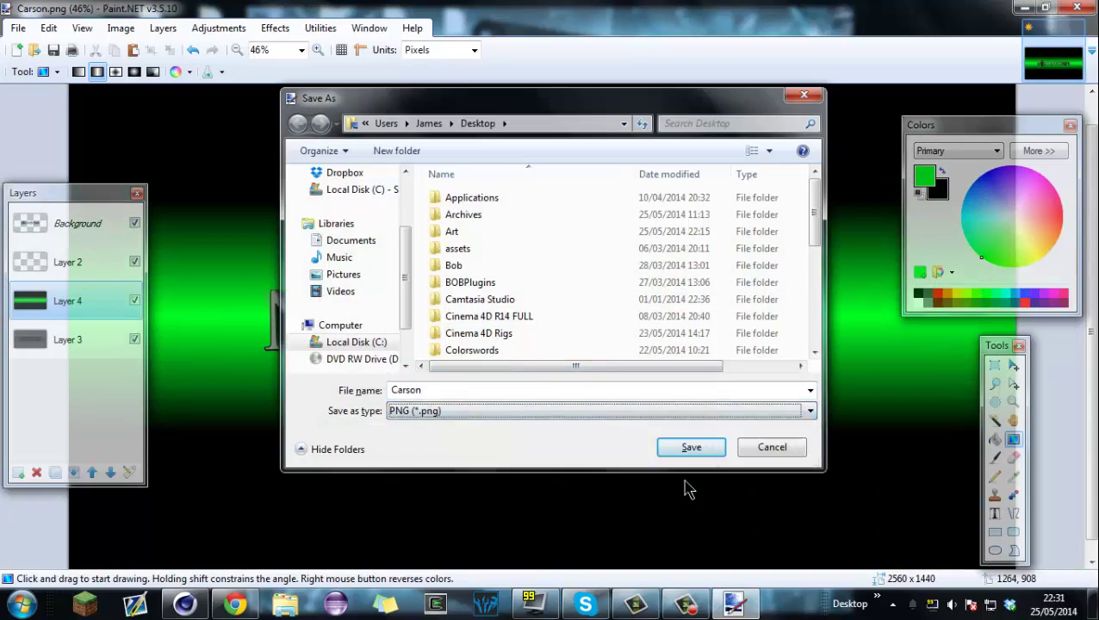
pyautogui.click(688, 448)
pyautogui.click(604, 286)
pyautogui.click(689, 441)
pyautogui.click(572, 301)
pyautogui.click(1077, 7)
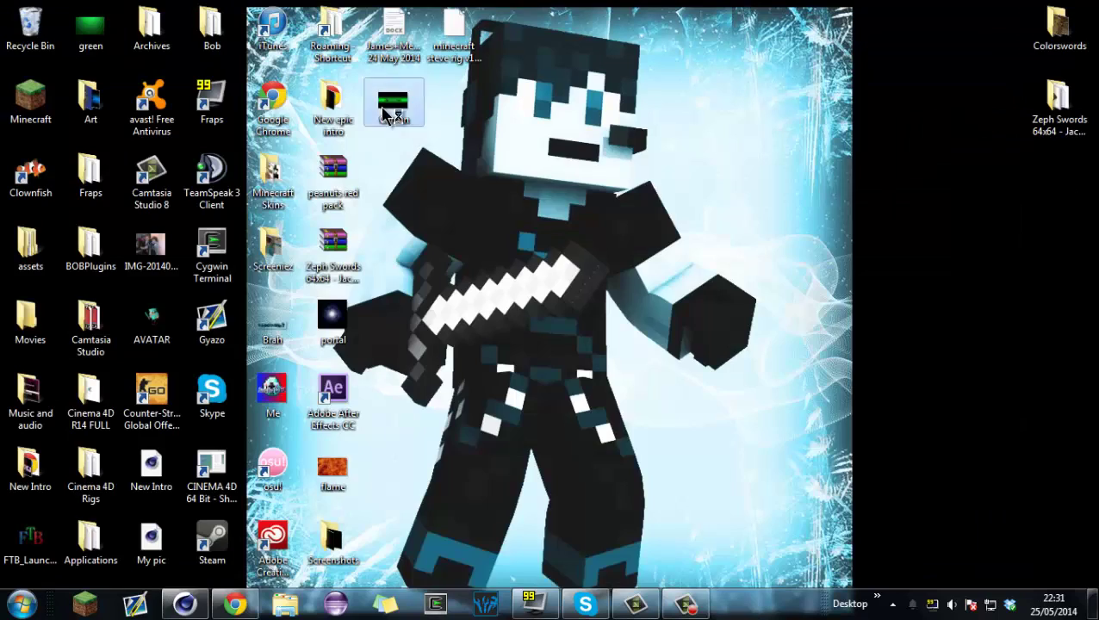
# Open the saved Carson image from the desktop in the photo viewer and examine the lettering and background up close
pyautogui.doubleClick(394, 103)
pyautogui.scroll(5, 443, 385)
pyautogui.moveTo(444, 385); pyautogui.dragTo(515, 381)
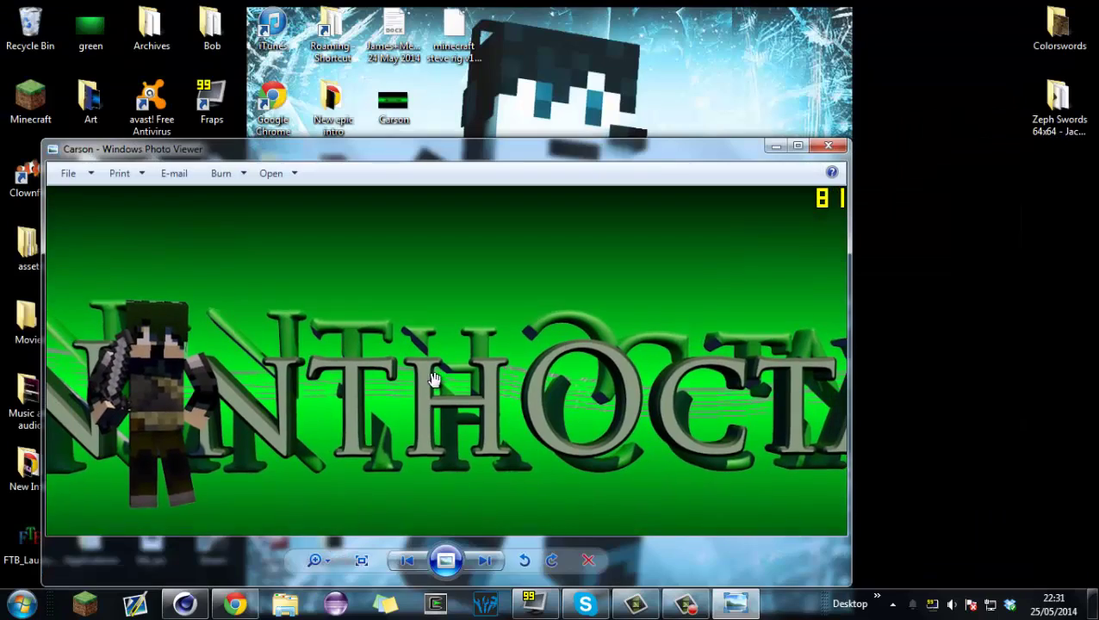
pyautogui.hotkey('alt', 'F4')
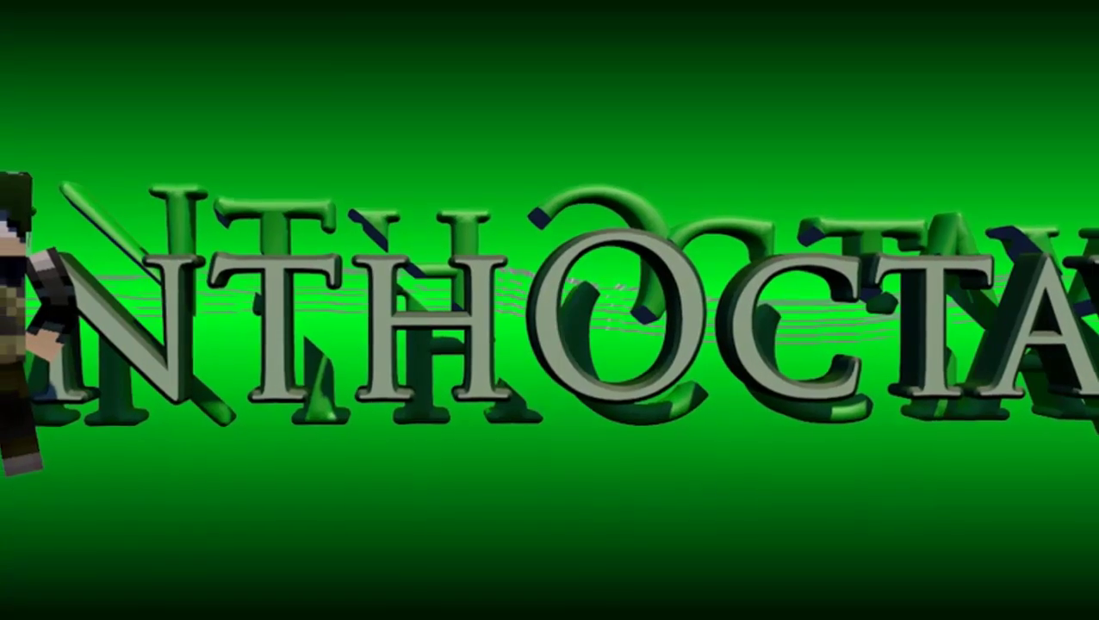